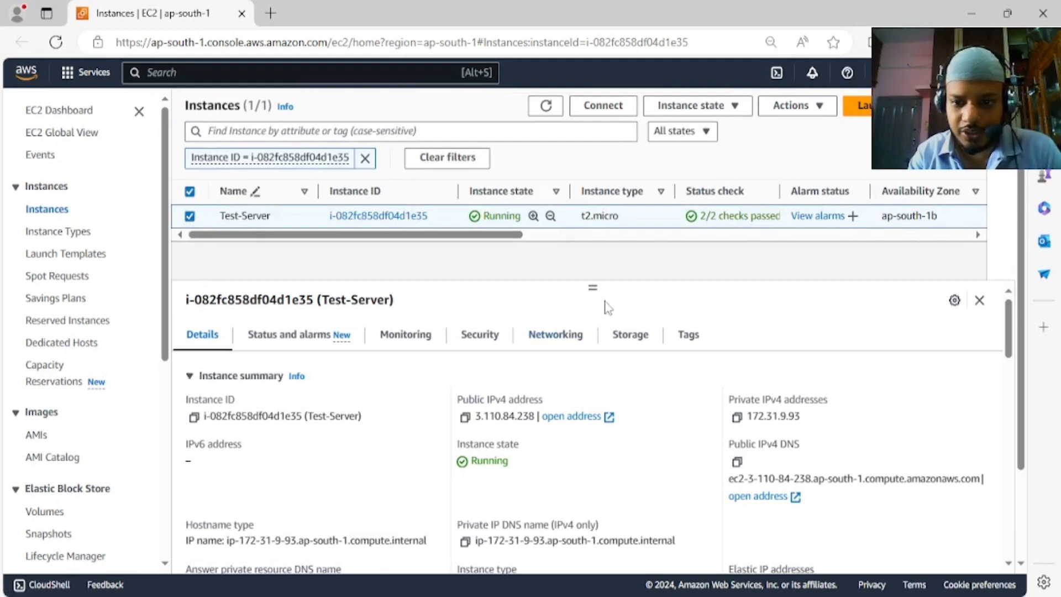
Examine the Test-Server instance's public IPv4, auto-assigned and Elastic IP address details and its available instance state actions.
{"action": "left_click_drag", "start_coordinate": [602, 293], "coordinate": [599, 259]}
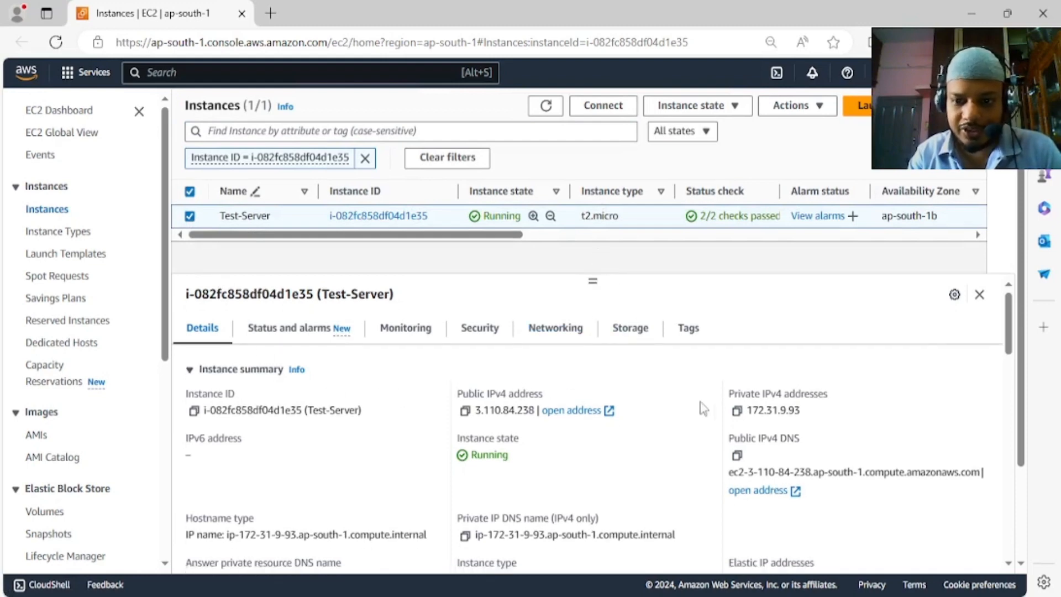
{"action": "scroll", "coordinate": [785, 402], "scroll_direction": "down", "scroll_amount": 1}
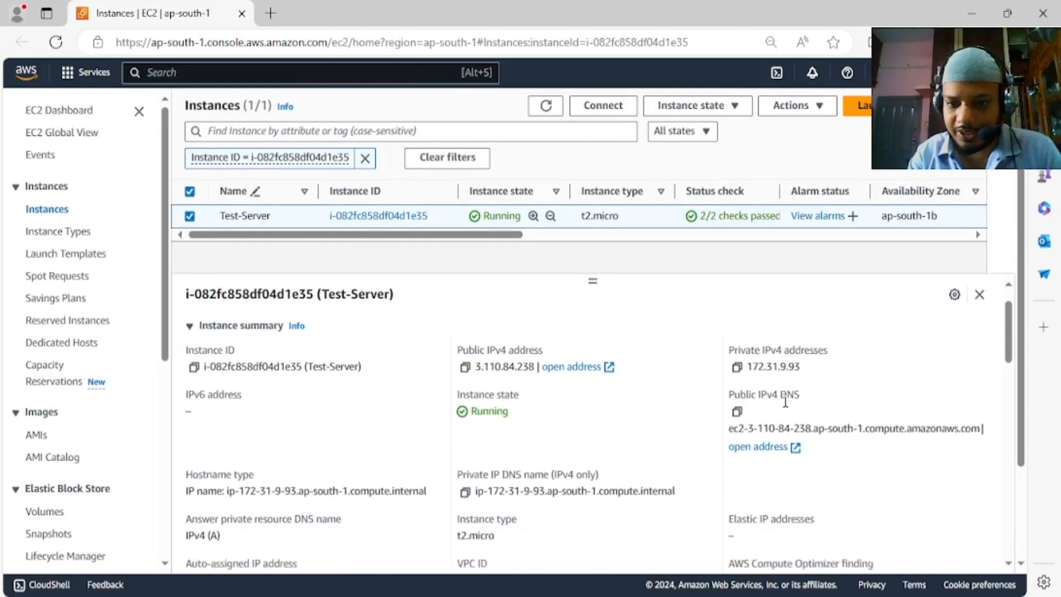
{"action": "scroll", "coordinate": [785, 402], "scroll_direction": "up", "scroll_amount": 1}
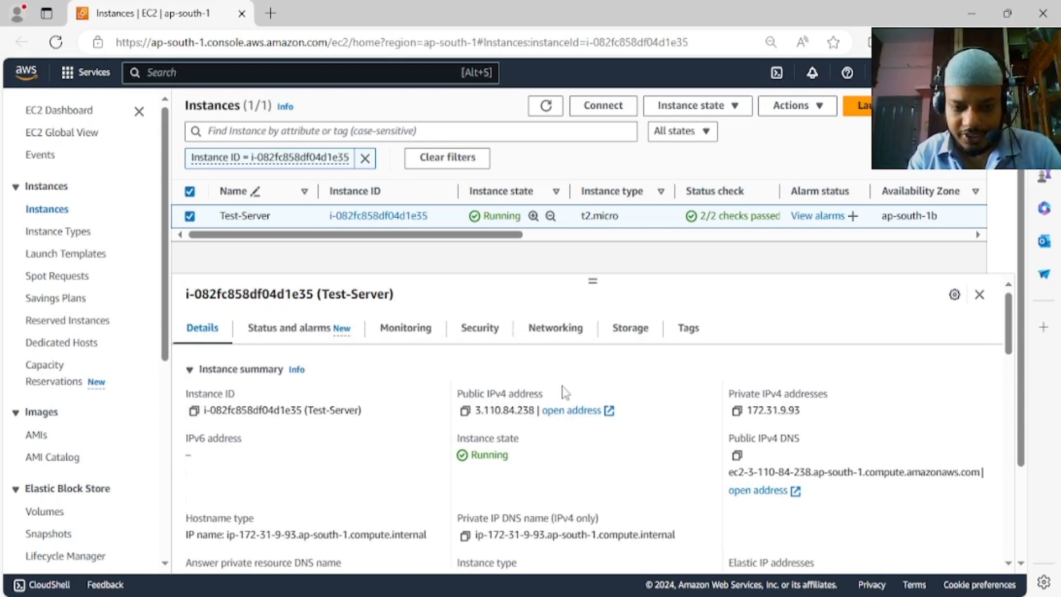
{"action": "scroll", "coordinate": [619, 387], "scroll_direction": "down", "scroll_amount": 3}
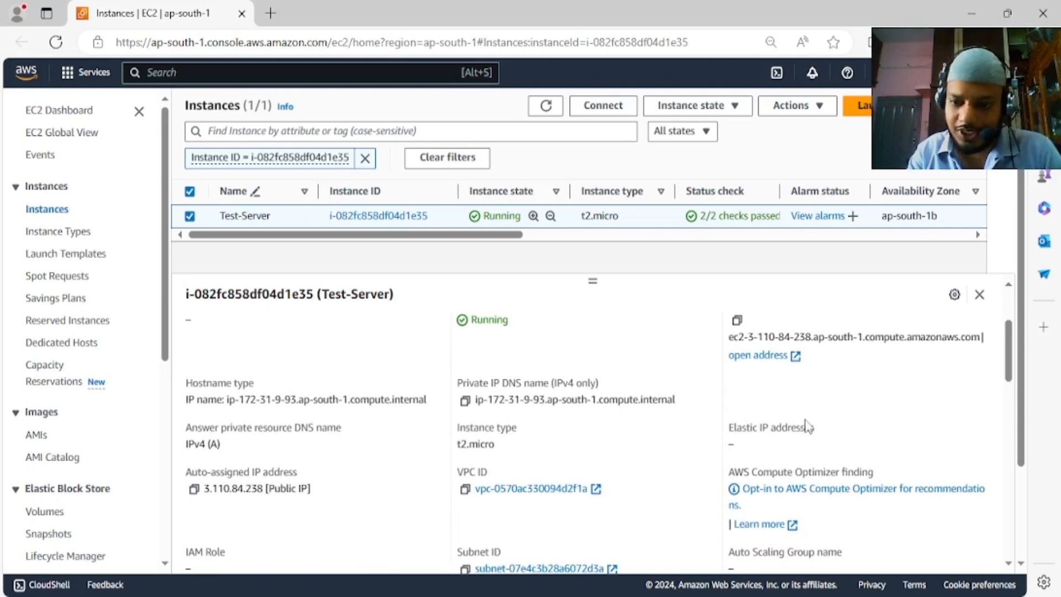
{"action": "scroll", "coordinate": [807, 427], "scroll_direction": "up", "scroll_amount": 1}
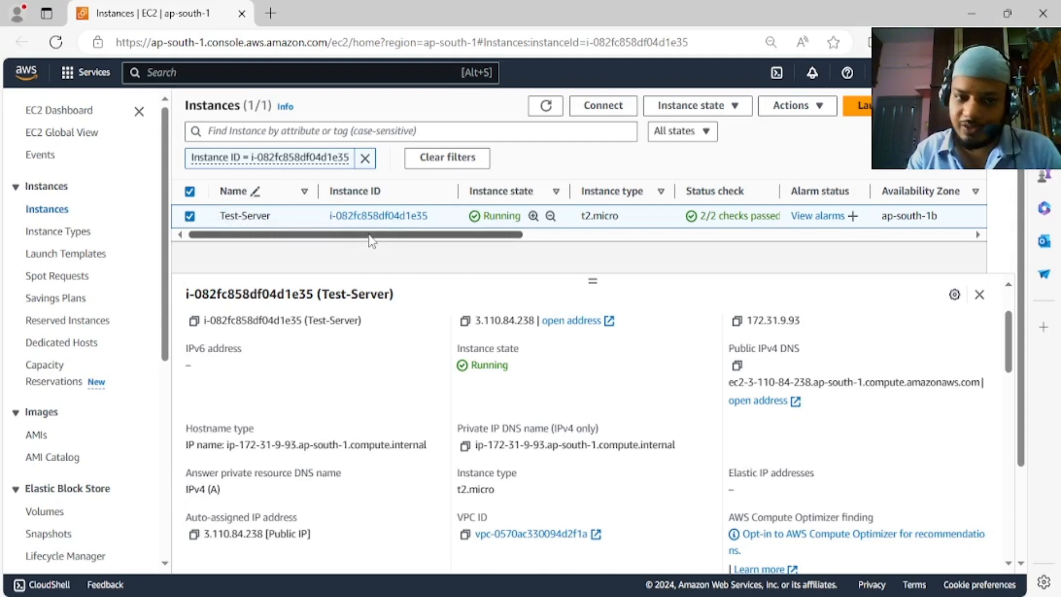
{"action": "left_click", "coordinate": [743, 108]}
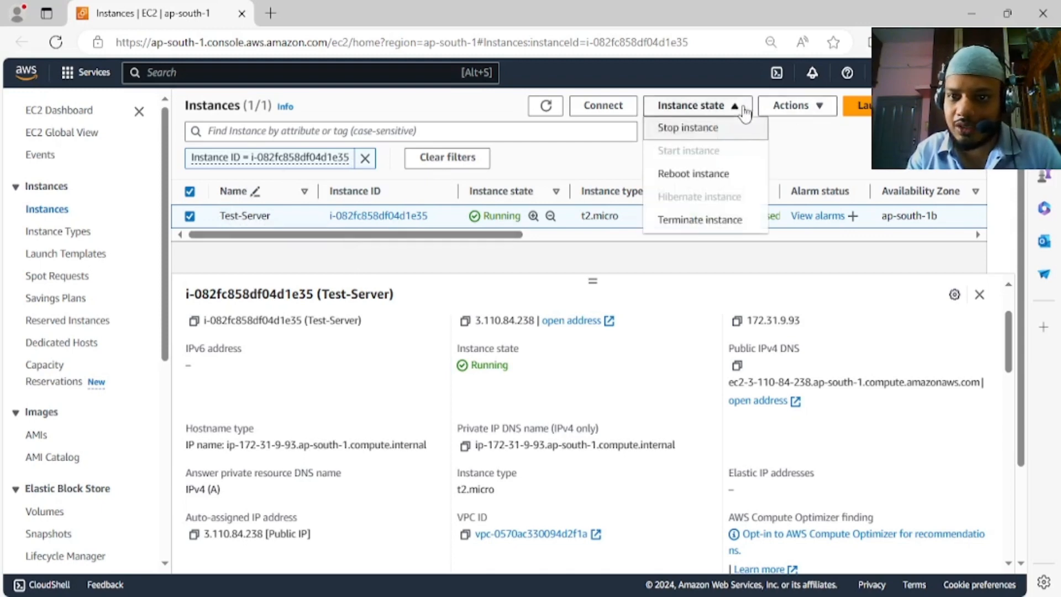
{"action": "left_click", "coordinate": [617, 165]}
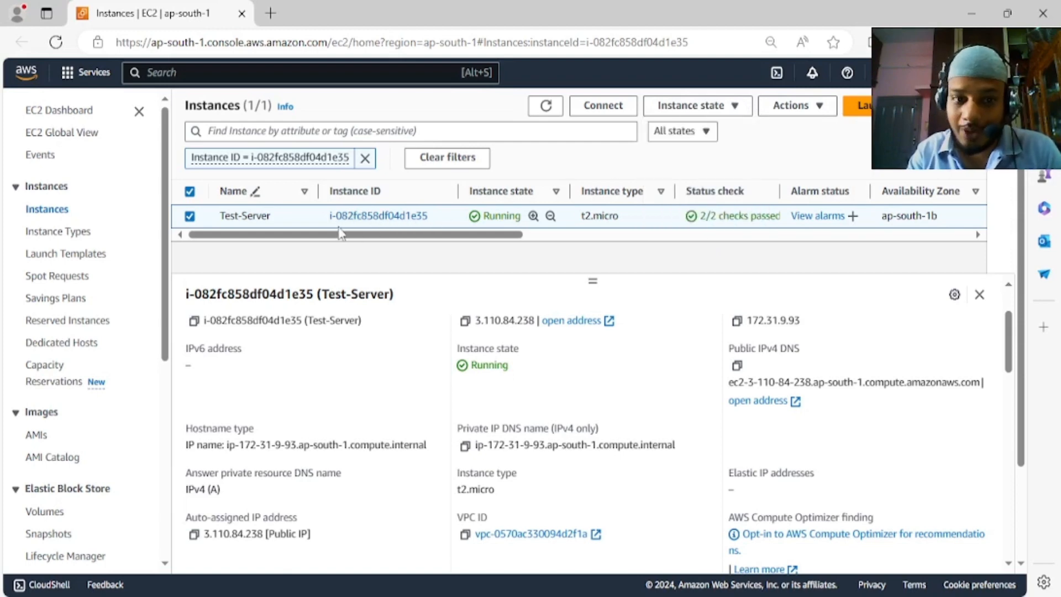
{"action": "left_click", "coordinate": [693, 106]}
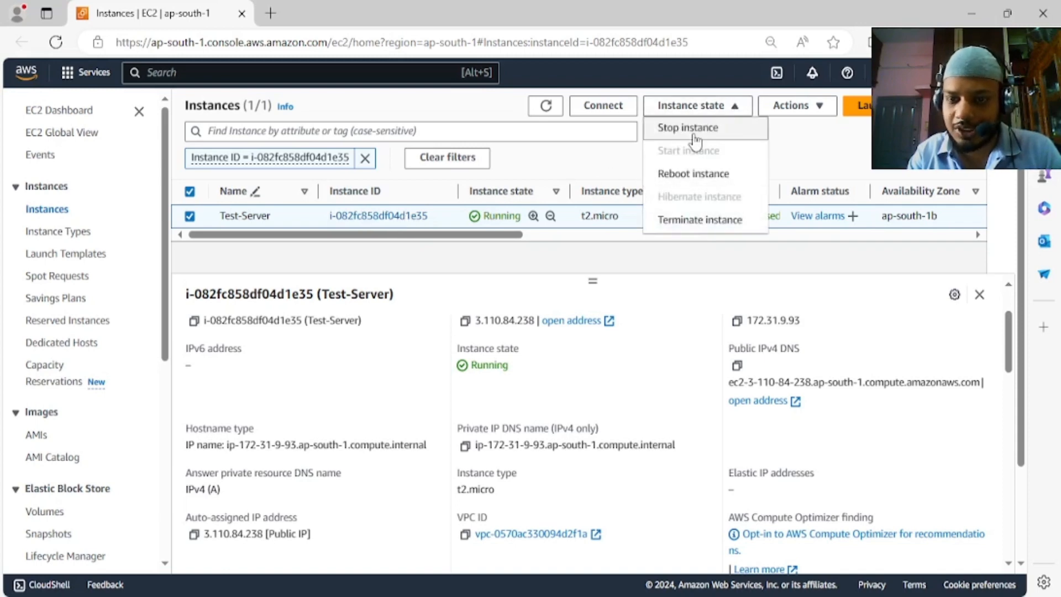
{"action": "left_click", "coordinate": [580, 171]}
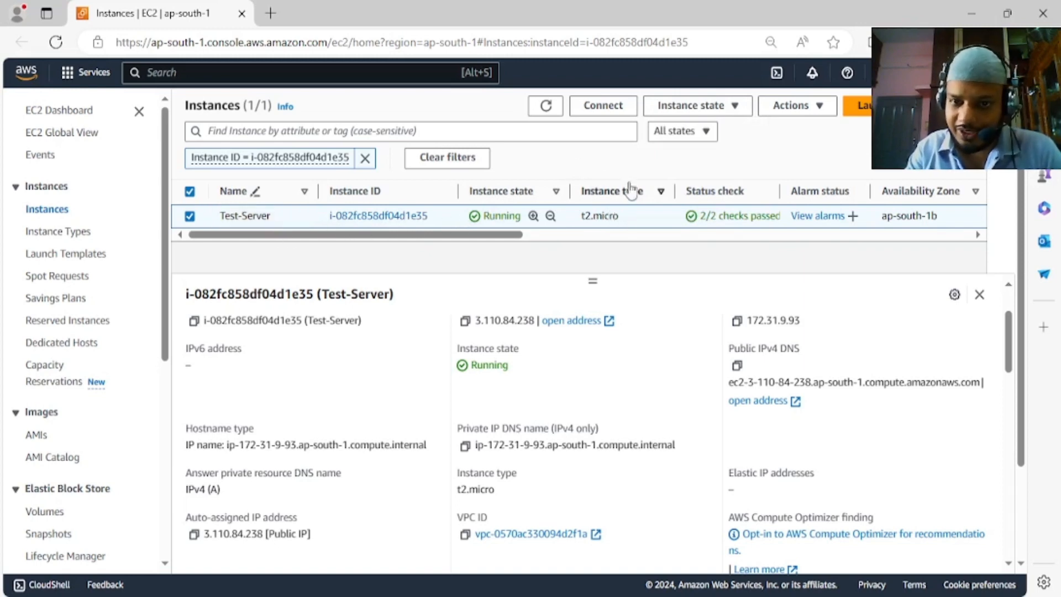
{"action": "left_click", "coordinate": [694, 105]}
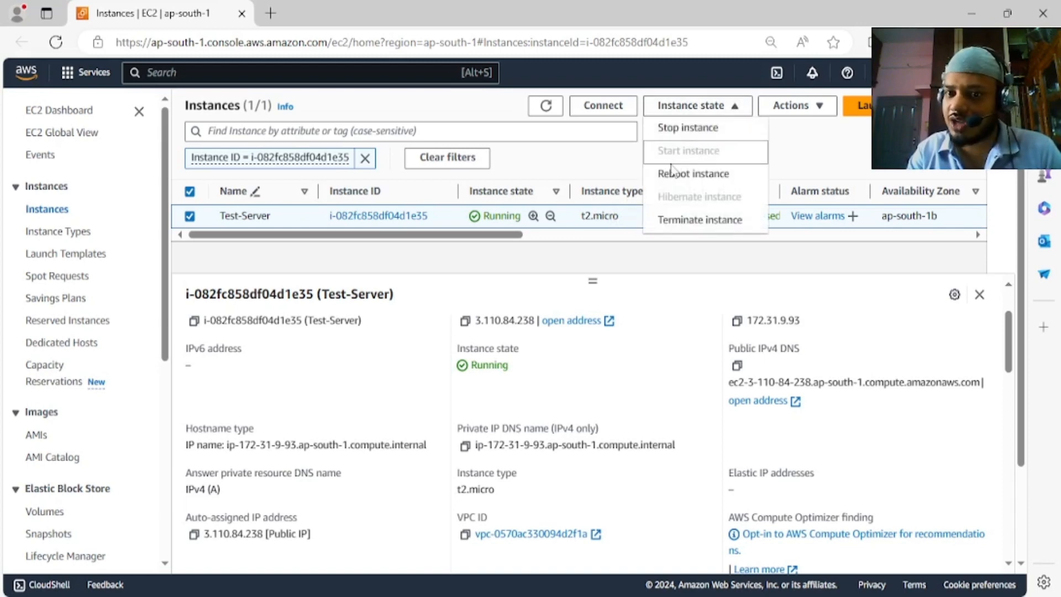
{"action": "left_click", "coordinate": [632, 246]}
{"action": "scroll", "coordinate": [646, 328], "scroll_direction": "up", "scroll_amount": 1}
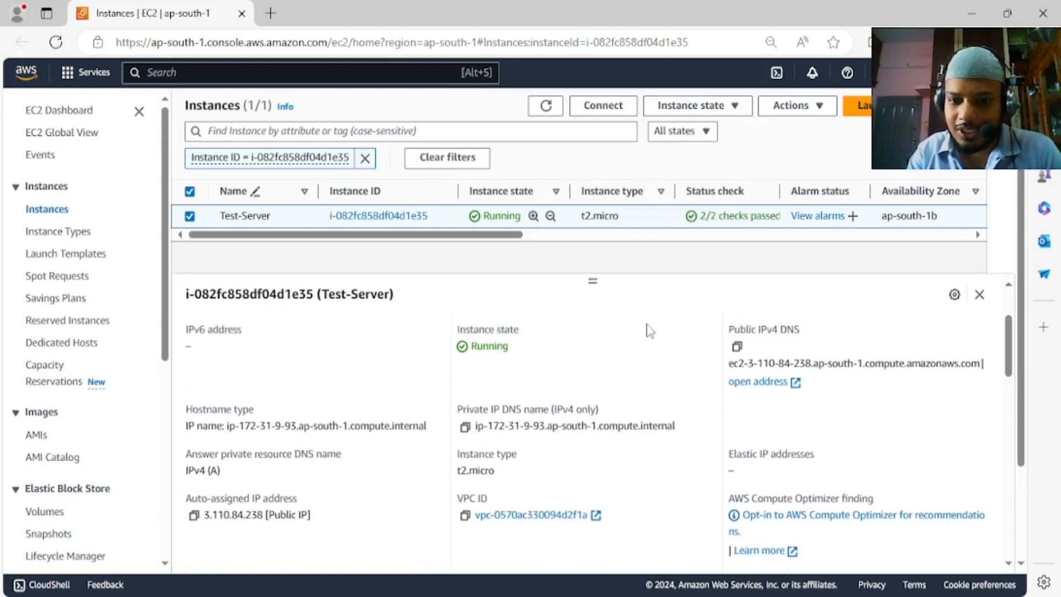
{"action": "scroll", "coordinate": [762, 385], "scroll_direction": "down", "scroll_amount": 1}
{"action": "scroll", "coordinate": [497, 357], "scroll_direction": "up", "scroll_amount": 1}
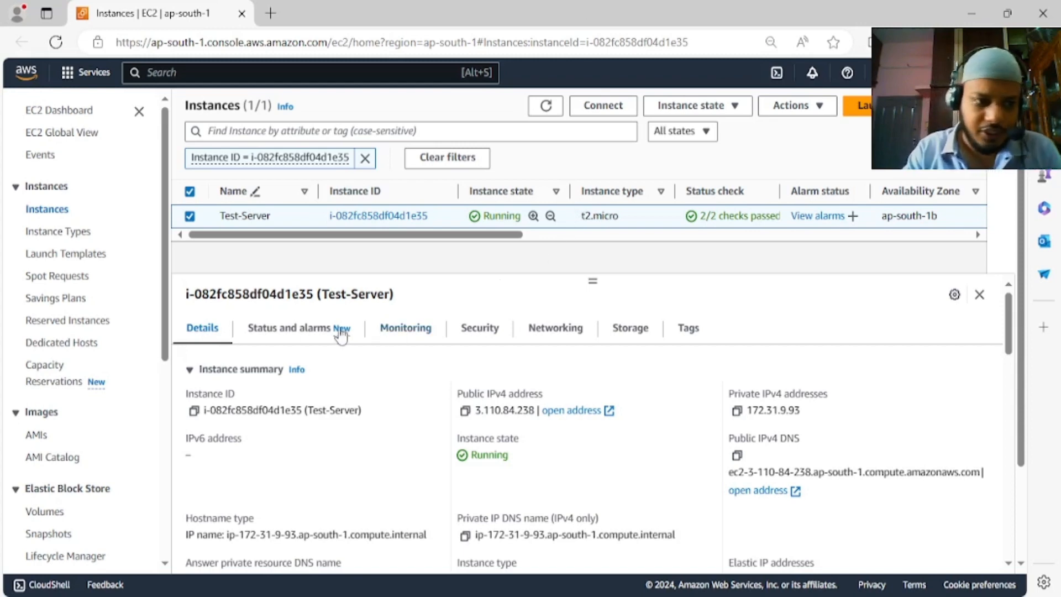
{"action": "scroll", "coordinate": [616, 162], "scroll_direction": "down", "scroll_amount": 1}
{"action": "scroll", "coordinate": [615, 162], "scroll_direction": "up", "scroll_amount": 1}
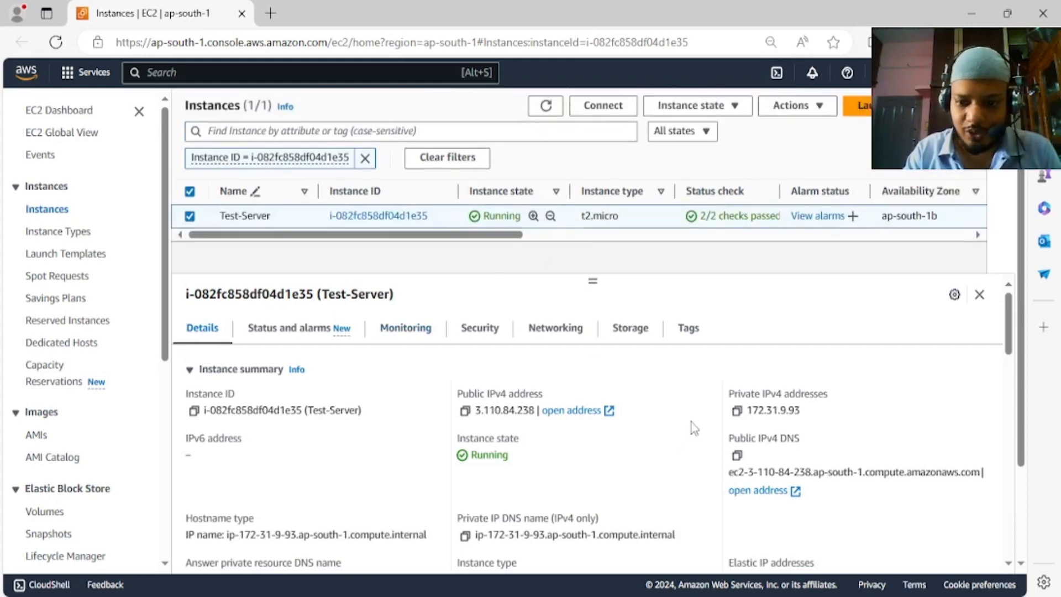
{"action": "scroll", "coordinate": [692, 429], "scroll_direction": "down", "scroll_amount": 2}
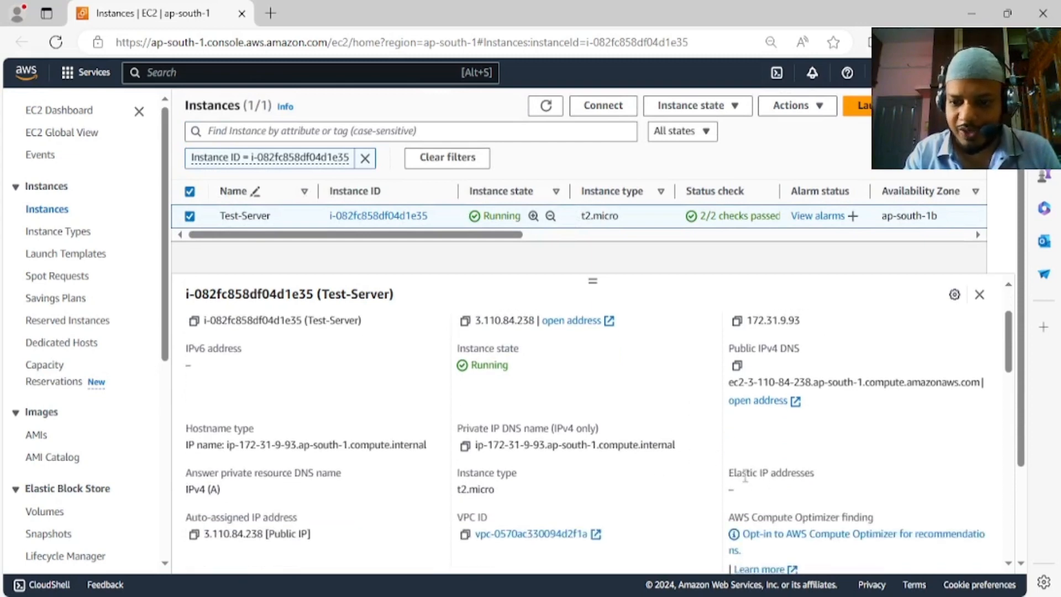
{"action": "scroll", "coordinate": [672, 390], "scroll_direction": "up", "scroll_amount": 2}
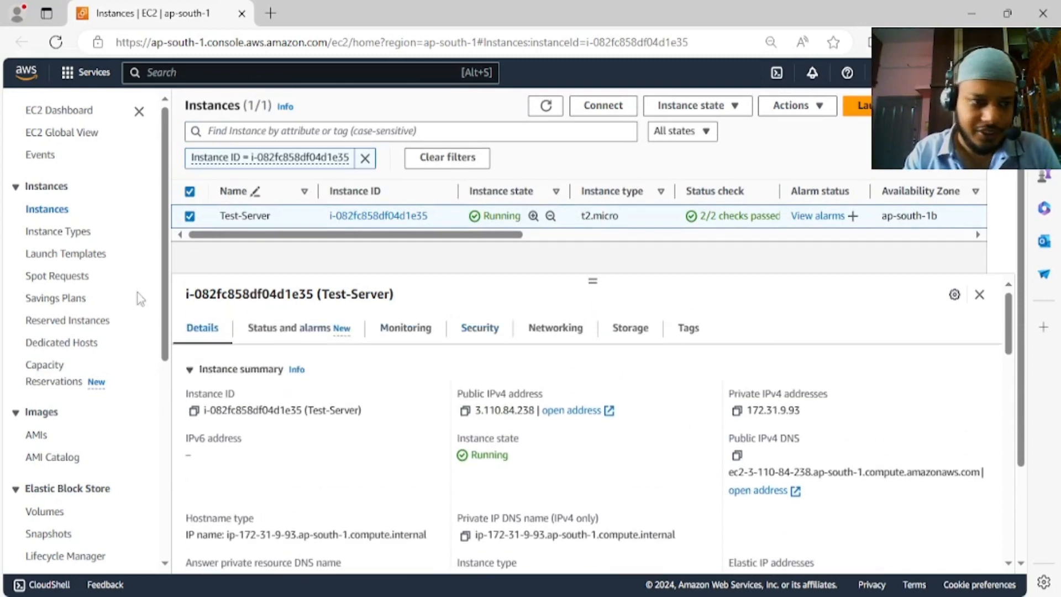
Start allocating a new Elastic IP address and review its network border group and public IPv4 address pool settings.
{"action": "left_click_drag", "start_coordinate": [165, 289], "coordinate": [163, 417]}
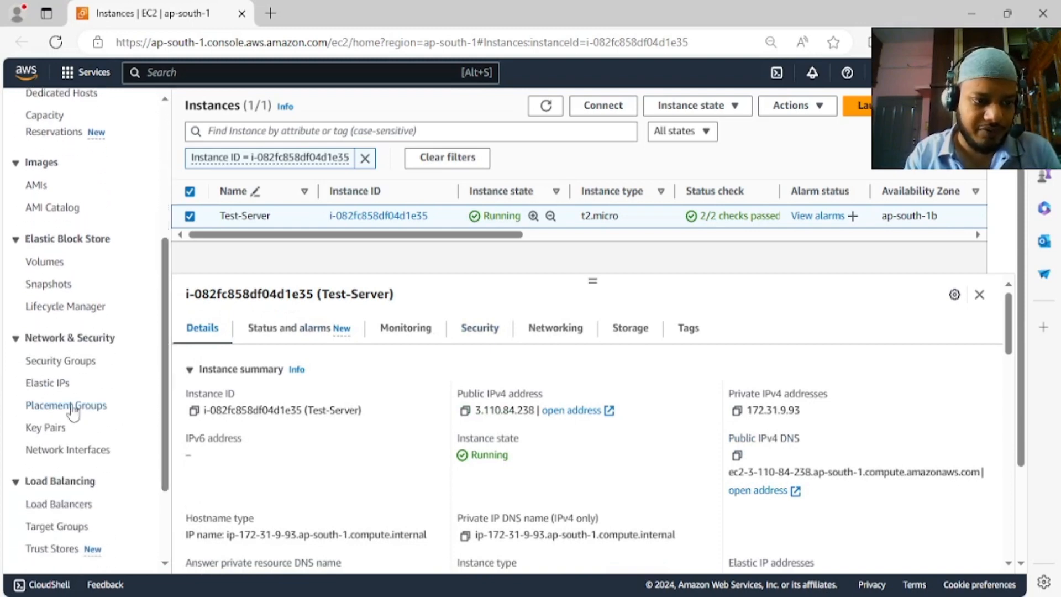
{"action": "left_click", "coordinate": [50, 386]}
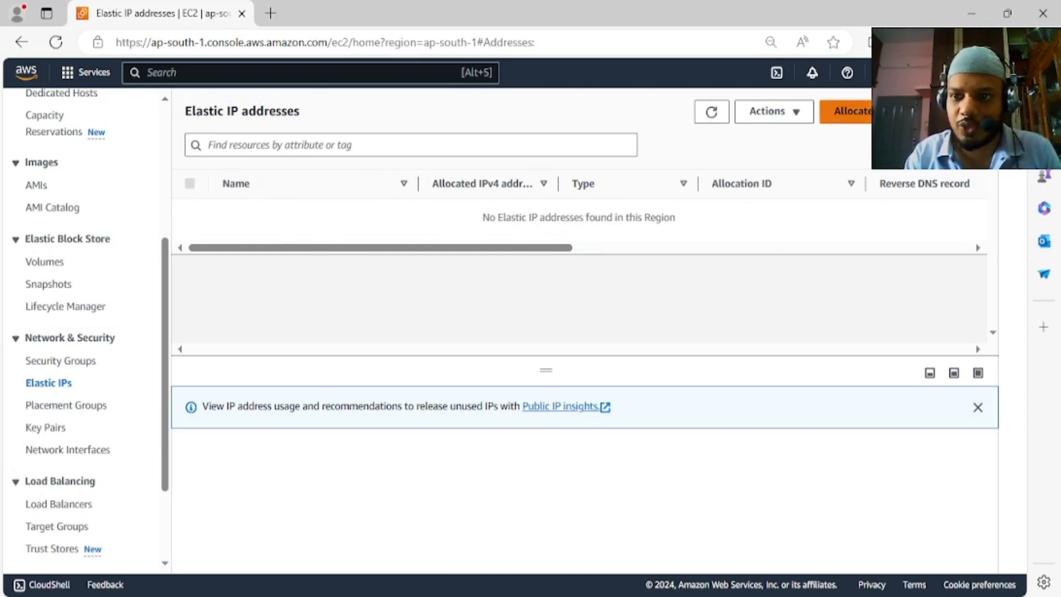
{"action": "left_click", "coordinate": [860, 120]}
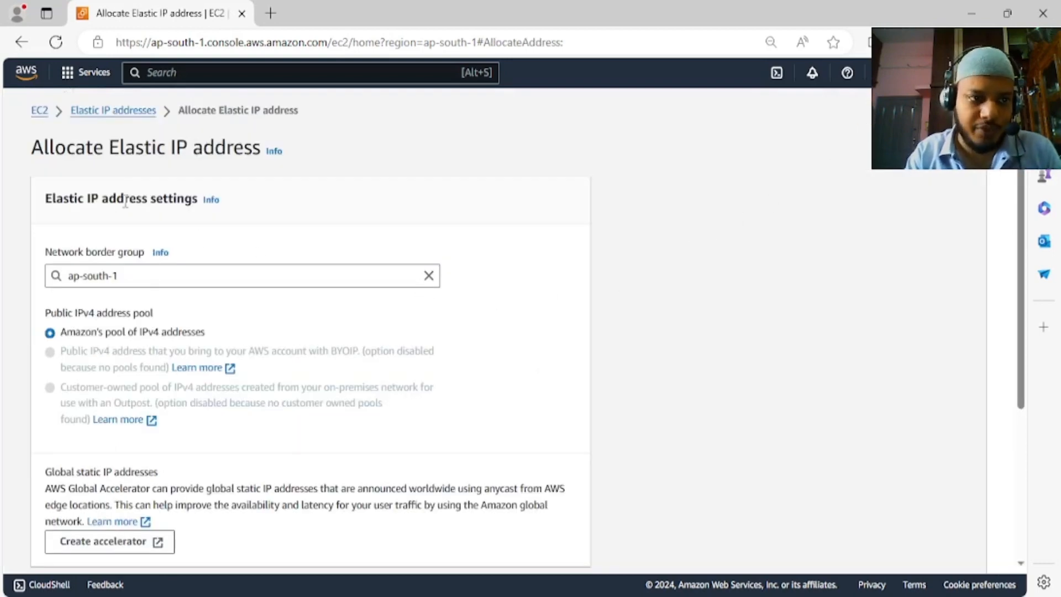
{"action": "scroll", "coordinate": [218, 225], "scroll_direction": "down", "scroll_amount": 1}
{"action": "scroll", "coordinate": [90, 177], "scroll_direction": "up", "scroll_amount": 1}
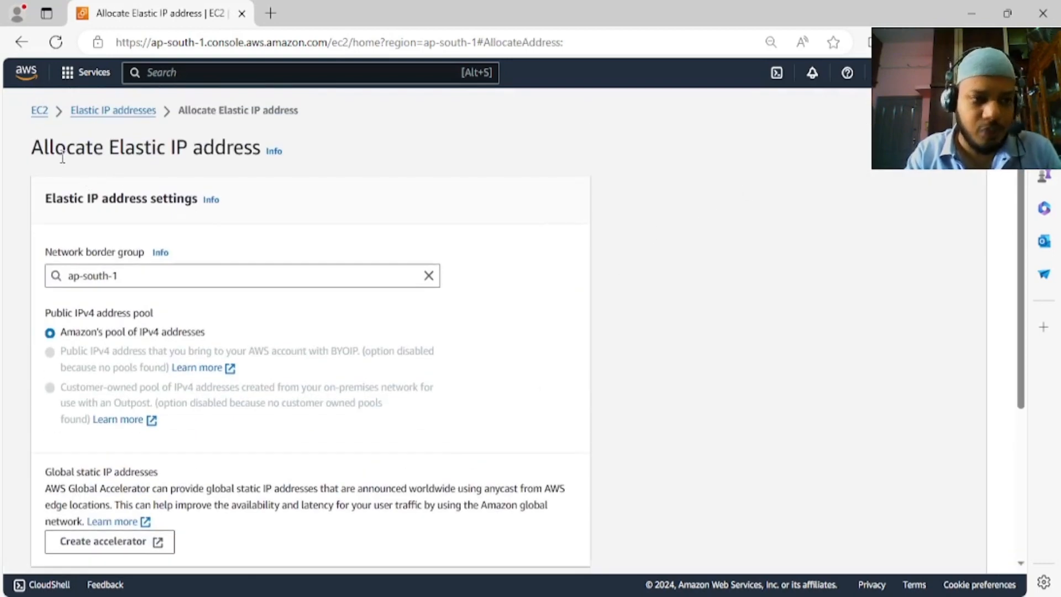
{"action": "scroll", "coordinate": [246, 176], "scroll_direction": "down", "scroll_amount": 1}
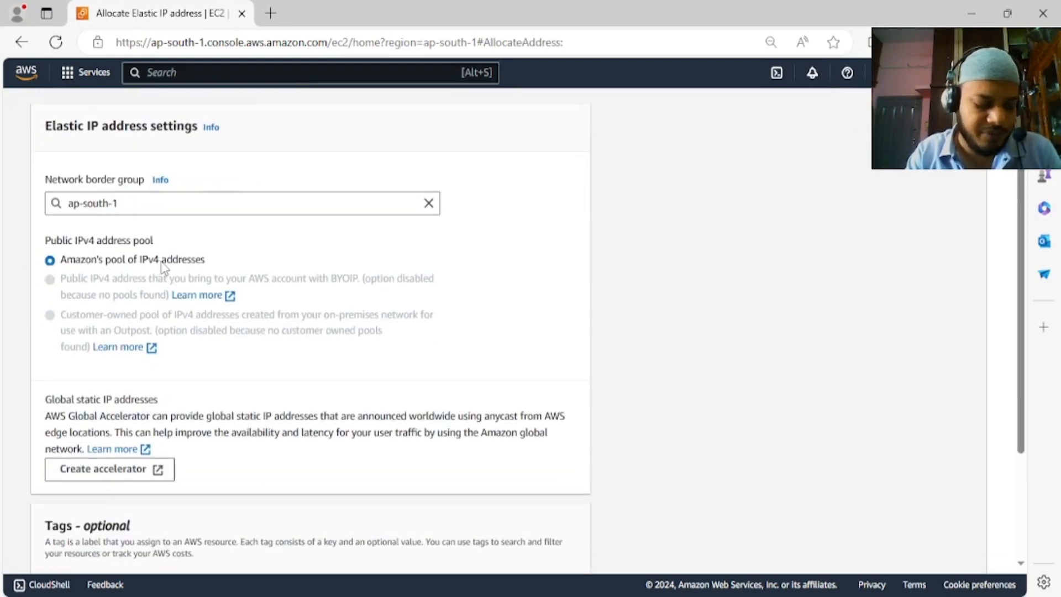
{"action": "scroll", "coordinate": [284, 268], "scroll_direction": "down", "scroll_amount": 3}
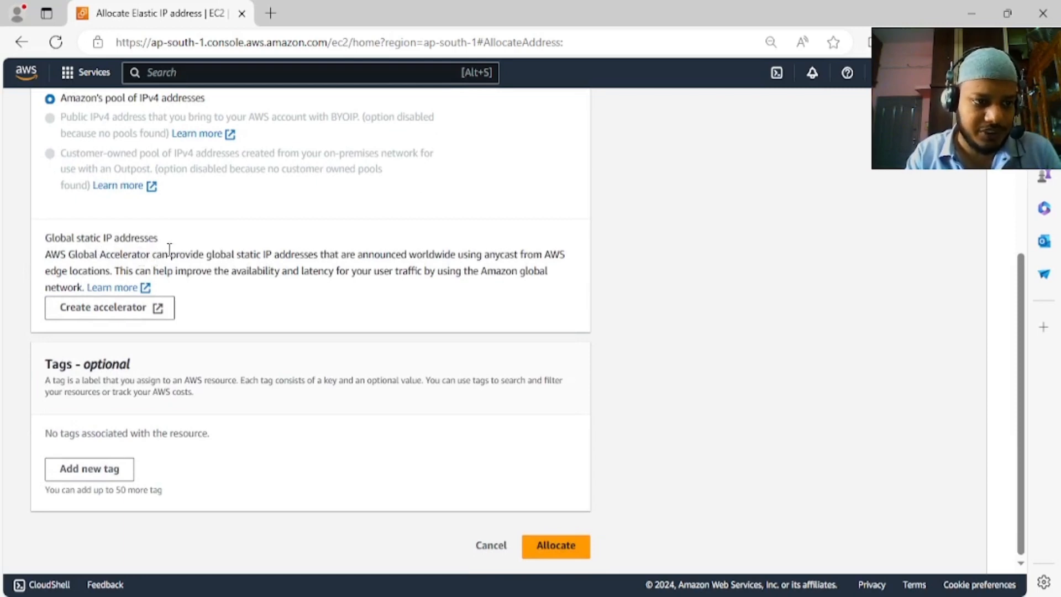
Add a tag with key Env and value Dev to the new Elastic IP address and allocate it.
{"action": "left_click", "coordinate": [98, 474]}
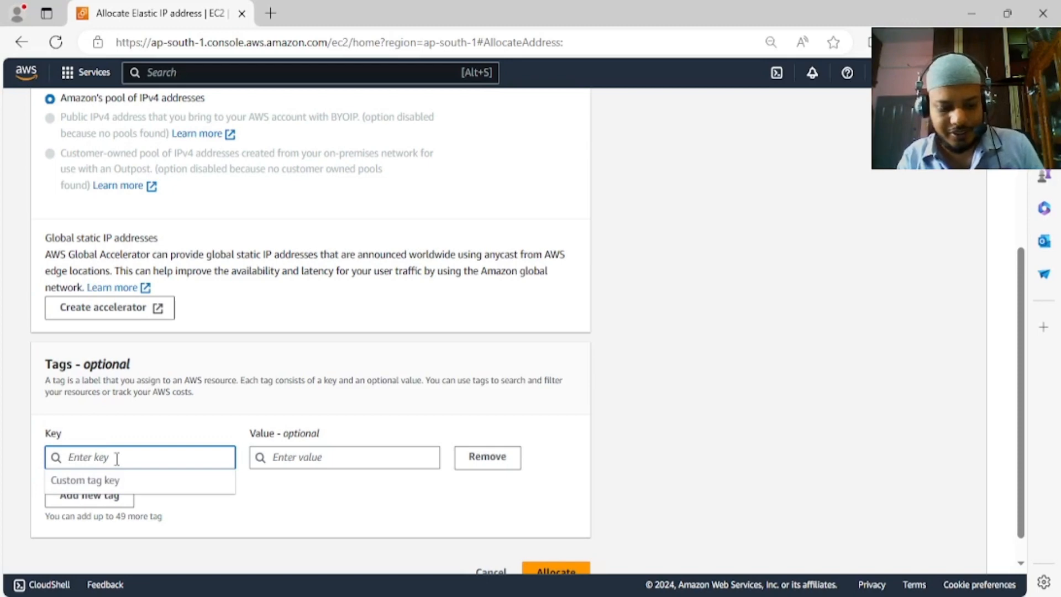
{"action": "type", "text": "Env"}
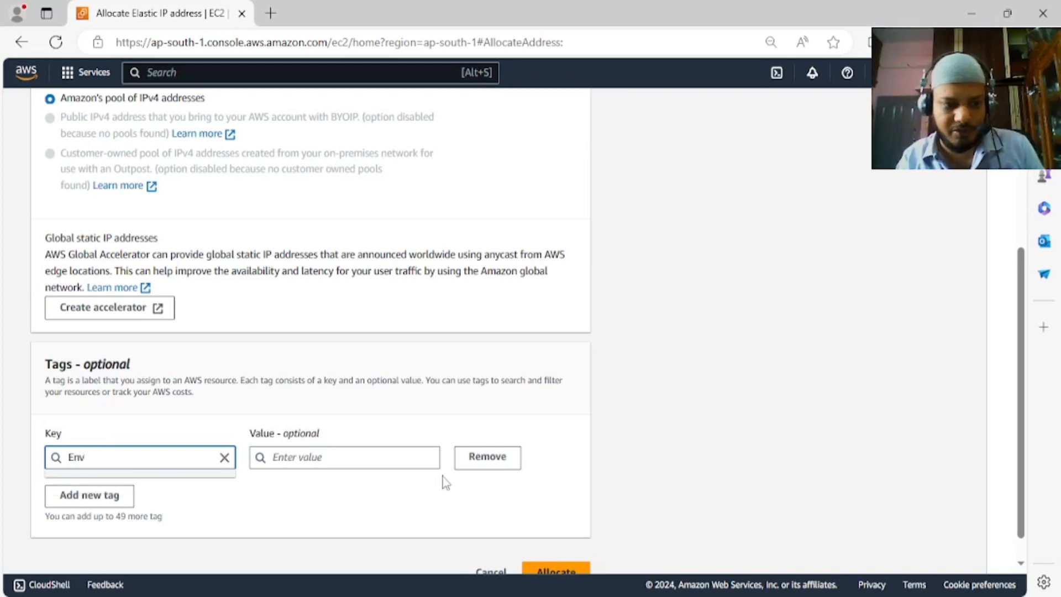
{"action": "left_click", "coordinate": [360, 460]}
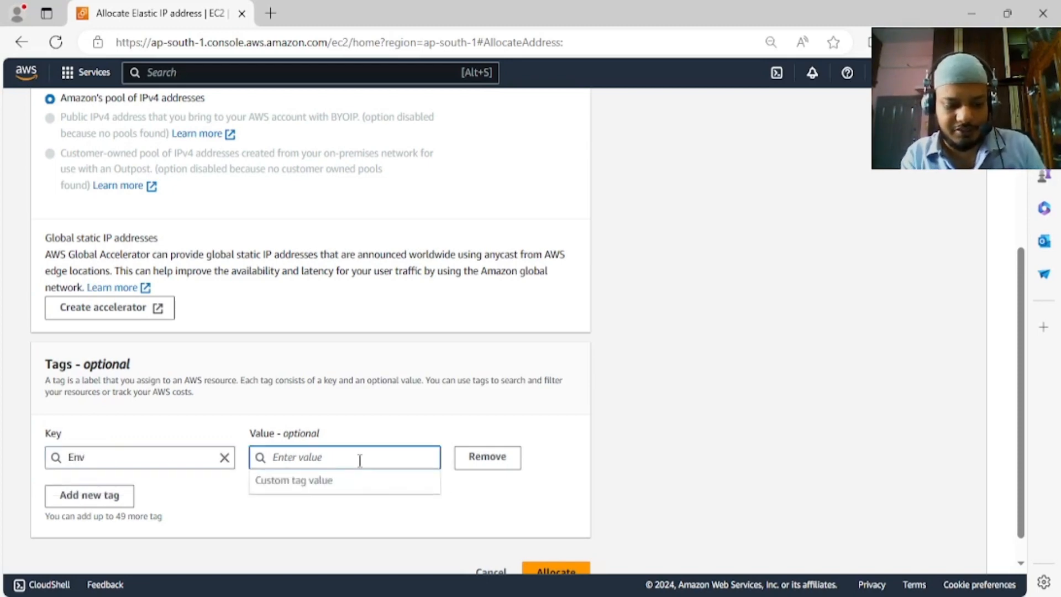
{"action": "type", "text": "Dev"}
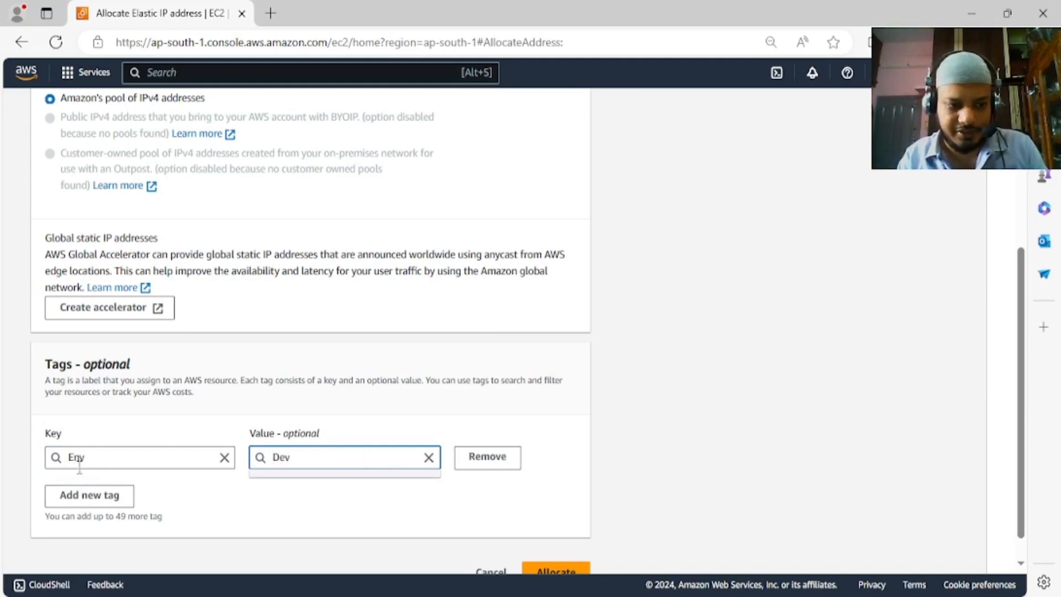
{"action": "left_click", "coordinate": [363, 548]}
{"action": "scroll", "coordinate": [360, 531], "scroll_direction": "down", "scroll_amount": 1}
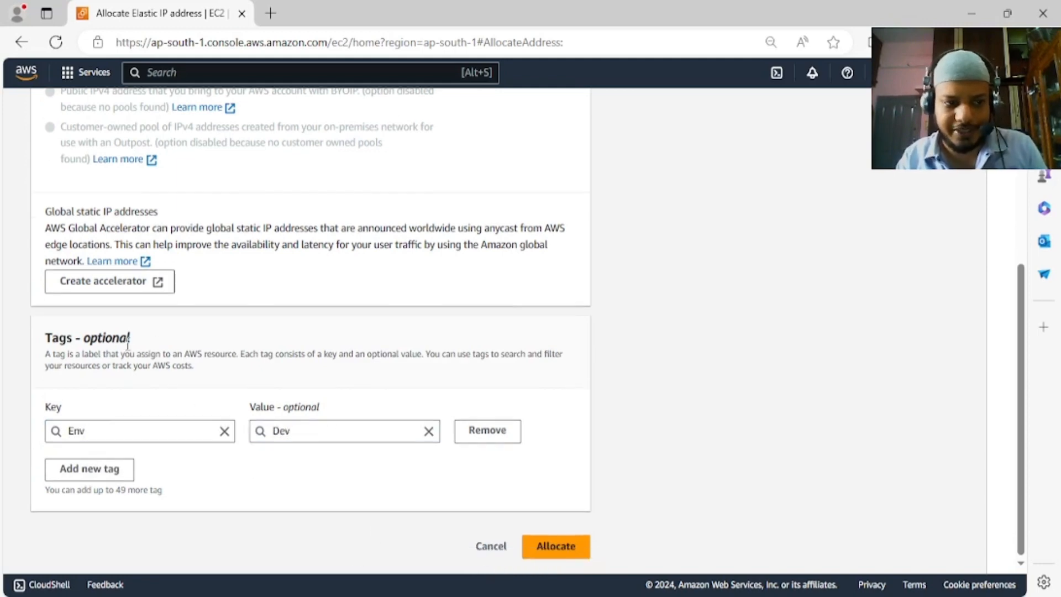
{"action": "left_click", "coordinate": [539, 558]}
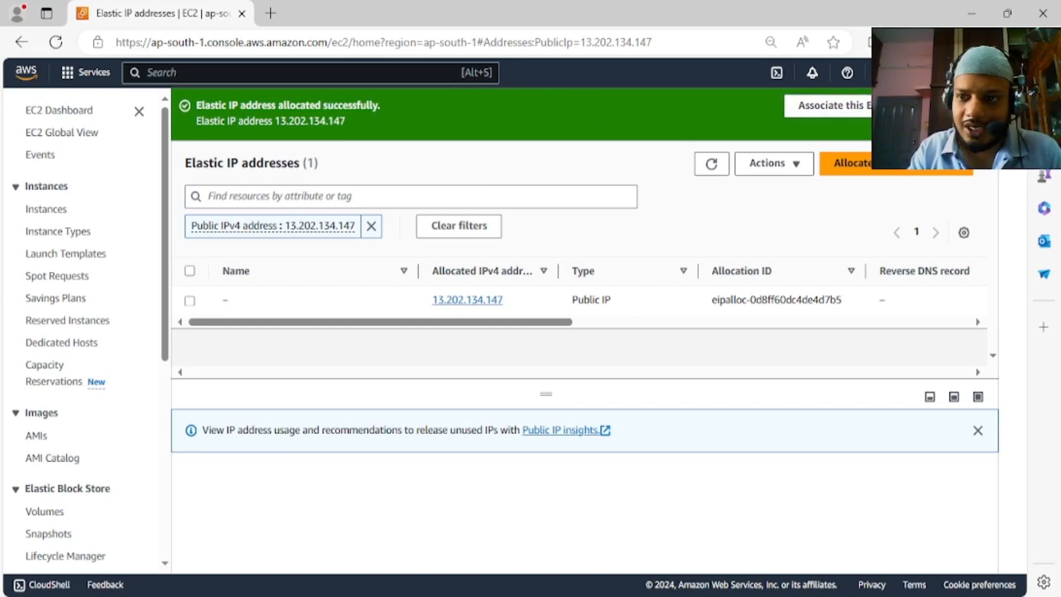
Dismiss the allocation notification and name the new Elastic IP address Test-EIP.
{"action": "left_click", "coordinate": [978, 106]}
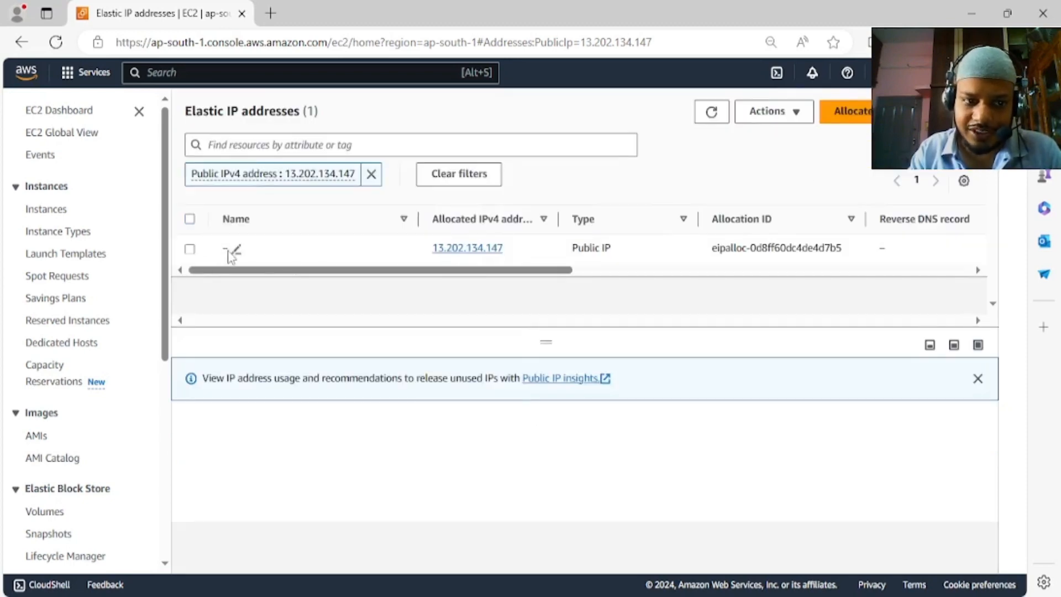
{"action": "left_click", "coordinate": [236, 251]}
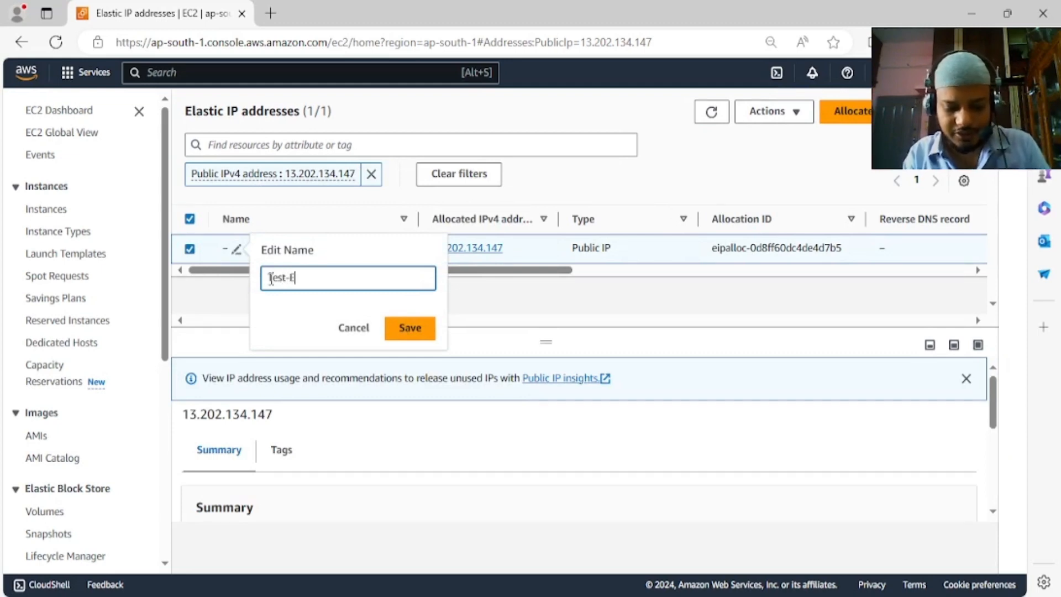
{"action": "left_click", "coordinate": [413, 329]}
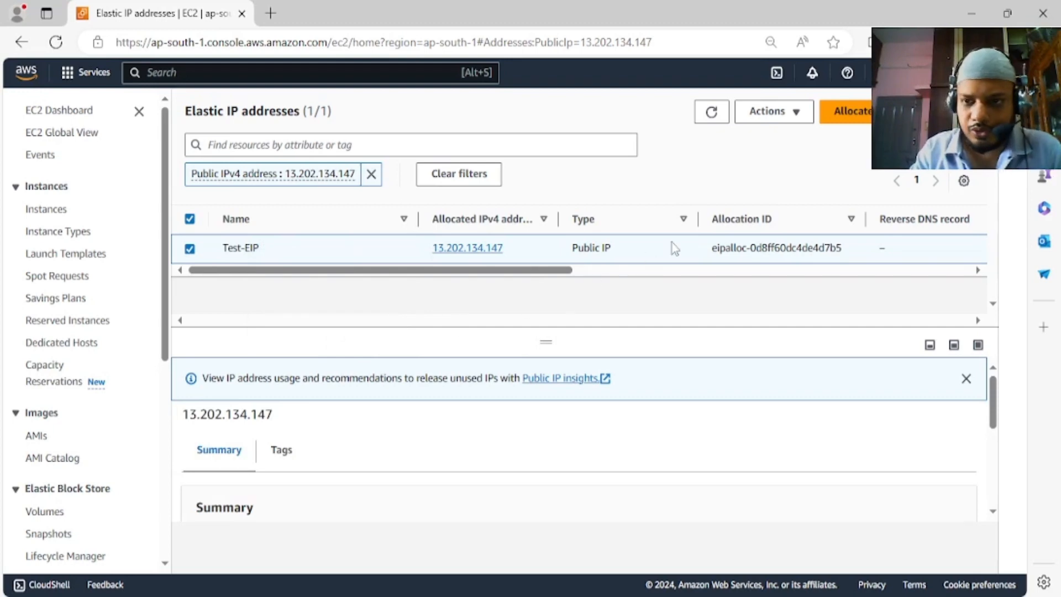
Associate the Test-EIP Elastic IP address with the Test-Server instance, using private IP address 172.31.9.93.
{"action": "left_click_drag", "start_coordinate": [500, 271], "coordinate": [415, 270]}
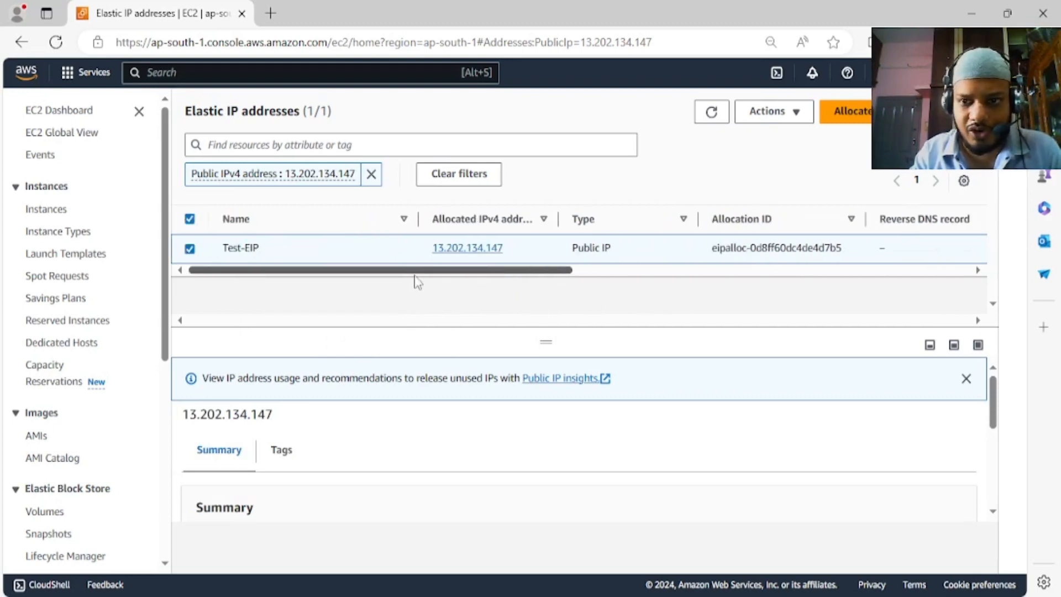
{"action": "left_click", "coordinate": [777, 112]}
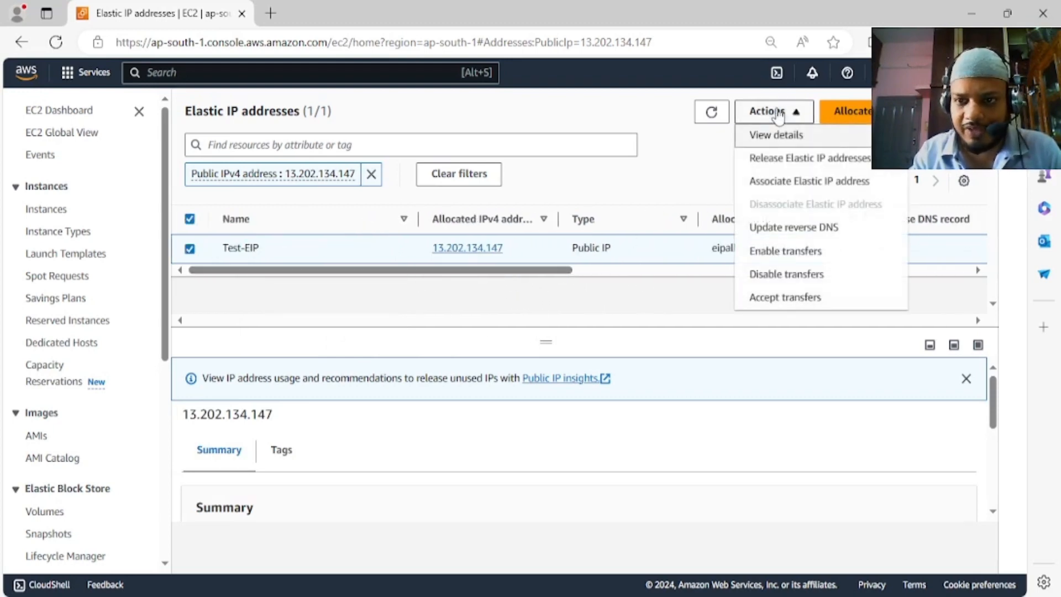
{"action": "left_click", "coordinate": [781, 189]}
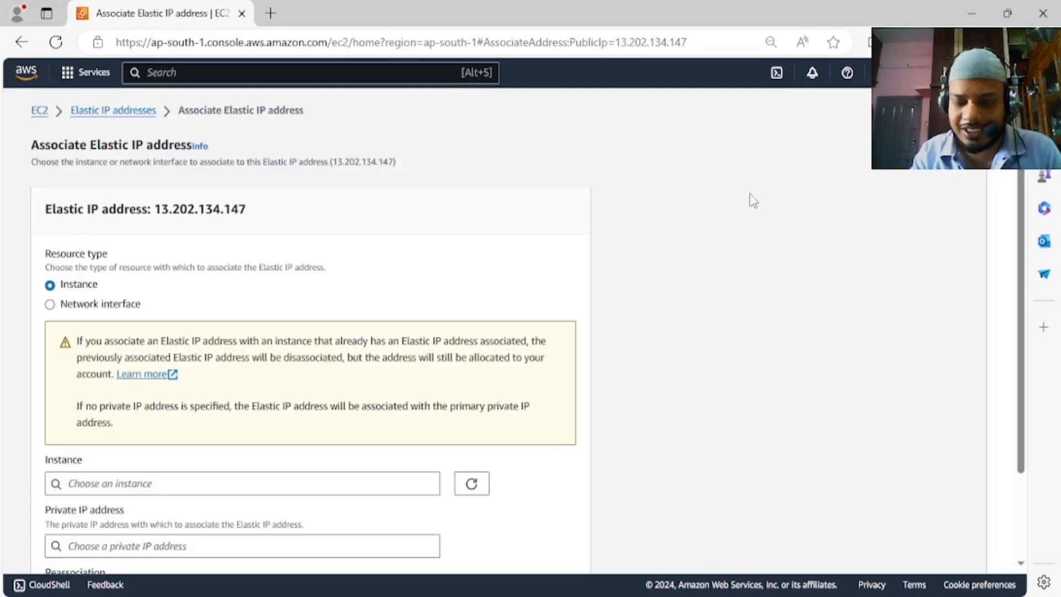
{"action": "scroll", "coordinate": [305, 271], "scroll_direction": "down", "scroll_amount": 2}
{"action": "scroll", "coordinate": [106, 376], "scroll_direction": "down", "scroll_amount": 1}
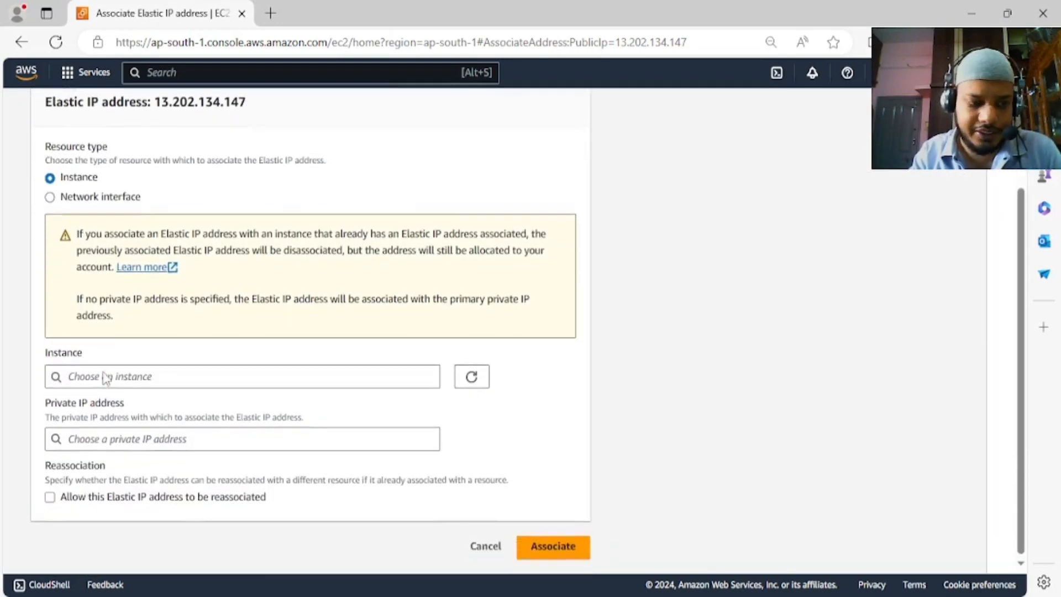
{"action": "left_click", "coordinate": [159, 379]}
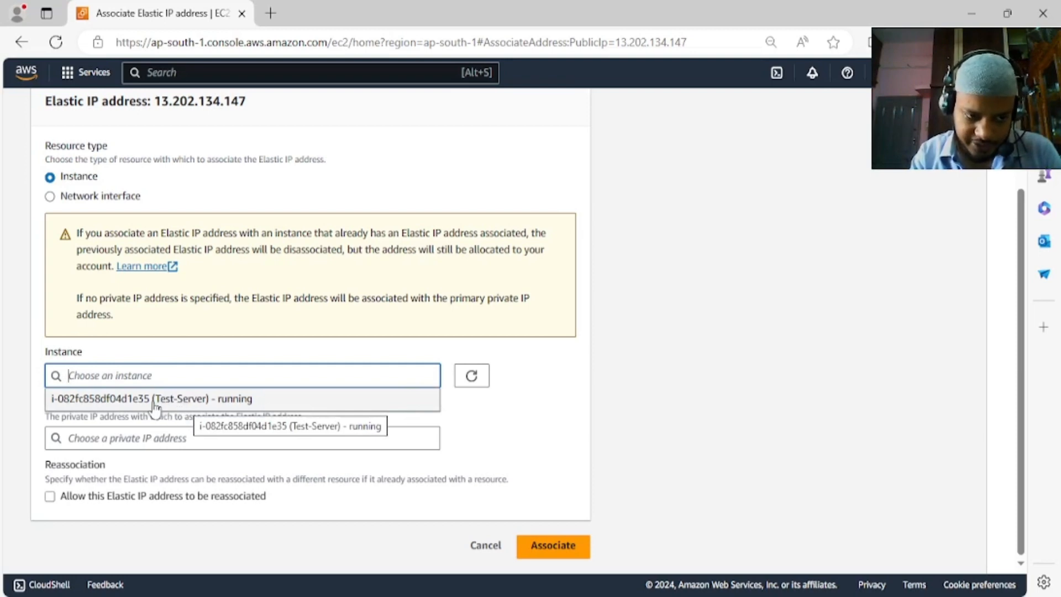
{"action": "left_click", "coordinate": [190, 400]}
{"action": "left_click", "coordinate": [111, 438]}
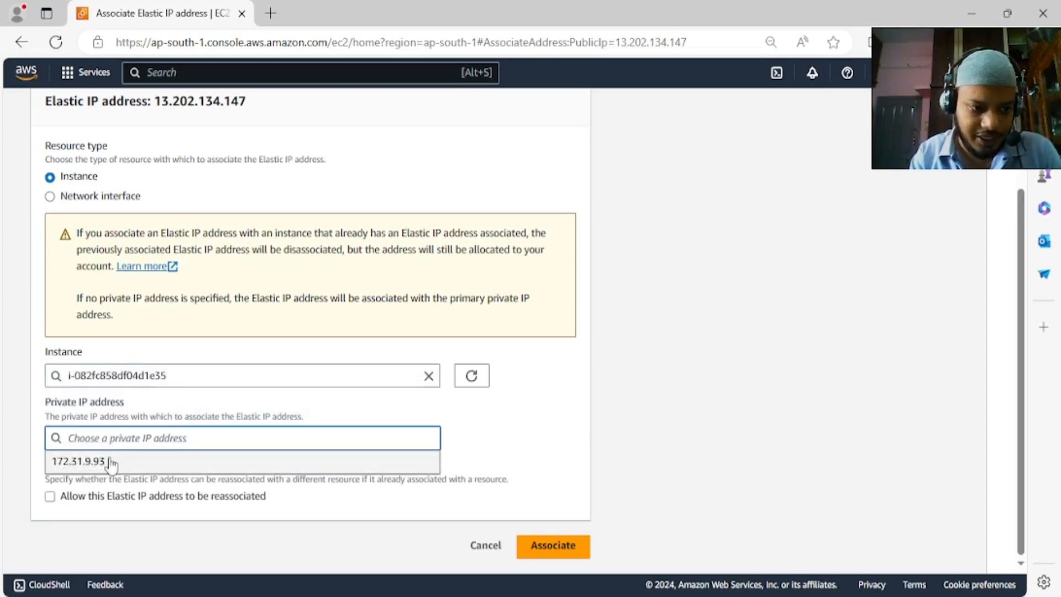
{"action": "left_click", "coordinate": [111, 462]}
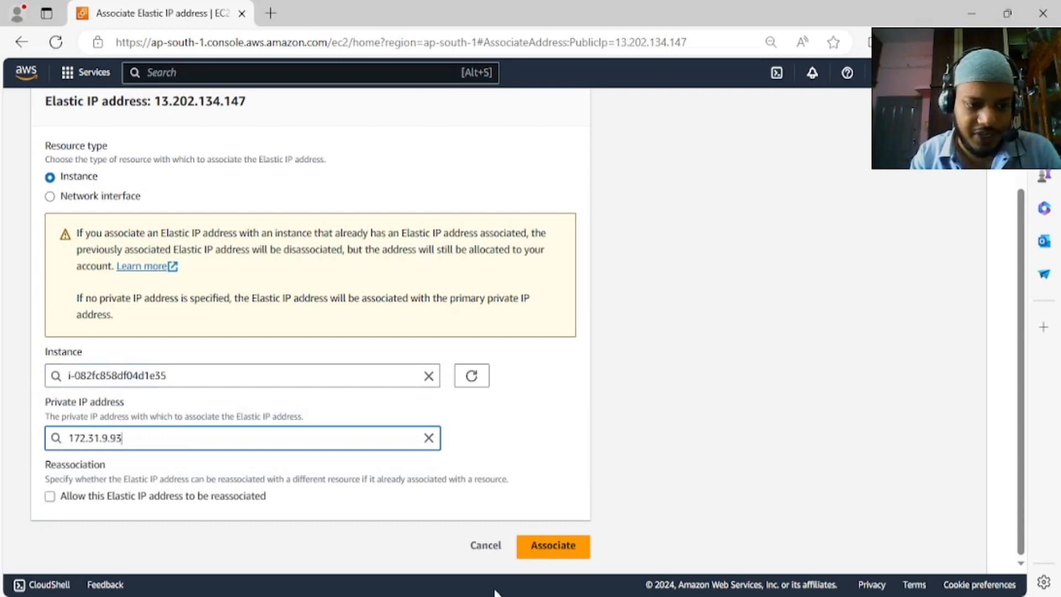
{"action": "left_click", "coordinate": [559, 548]}
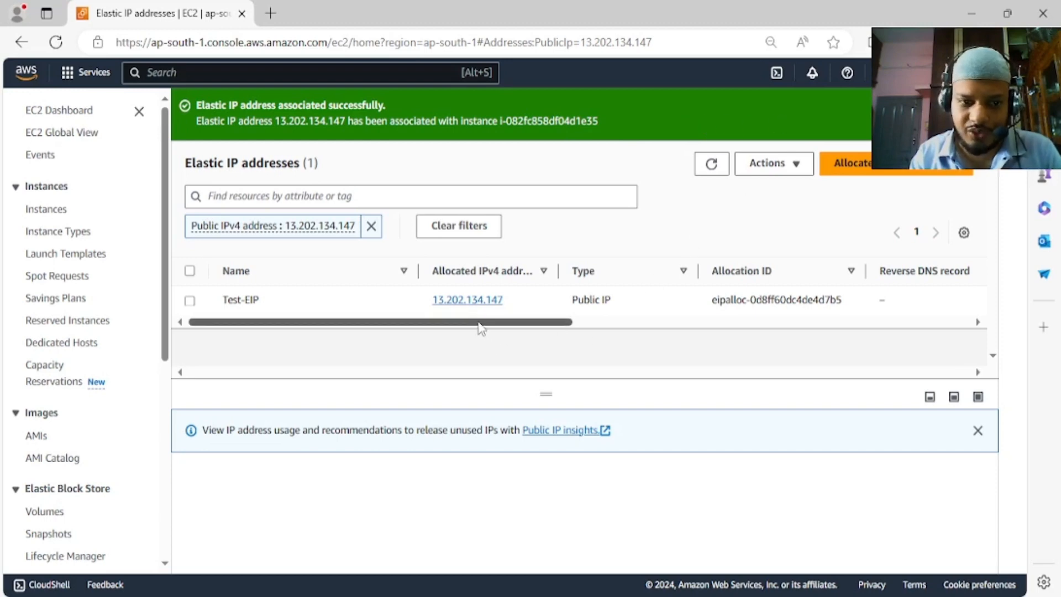
Check Test-EIP's associated instance ID, then examine the Test-Server instance's public IPv4, auto-assigned and Elastic IP address details.
{"action": "left_click_drag", "start_coordinate": [481, 322], "coordinate": [753, 331]}
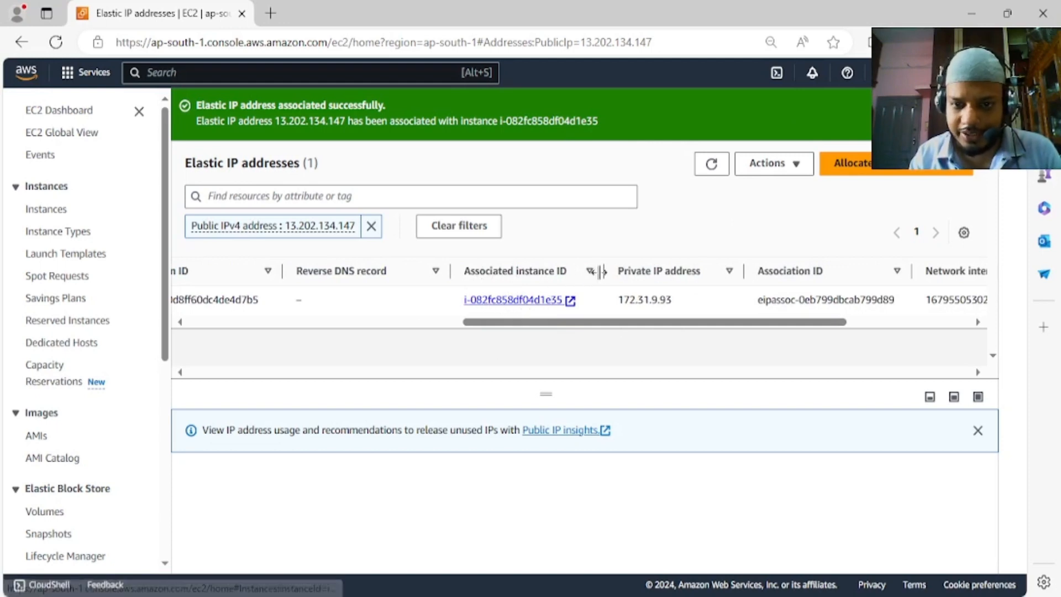
{"action": "left_click_drag", "start_coordinate": [604, 271], "coordinate": [635, 266]}
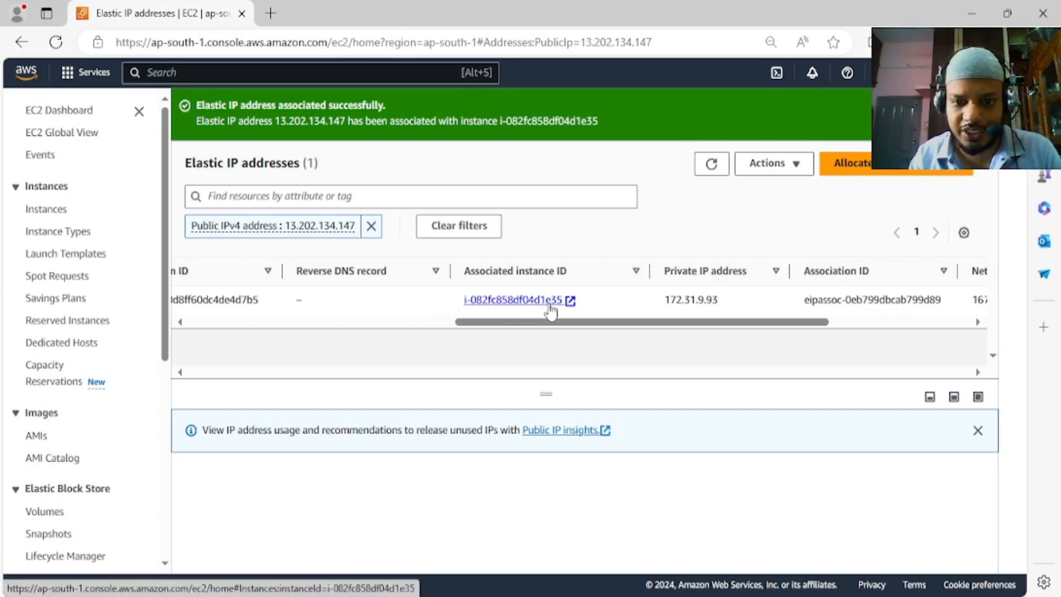
{"action": "left_click", "coordinate": [57, 212]}
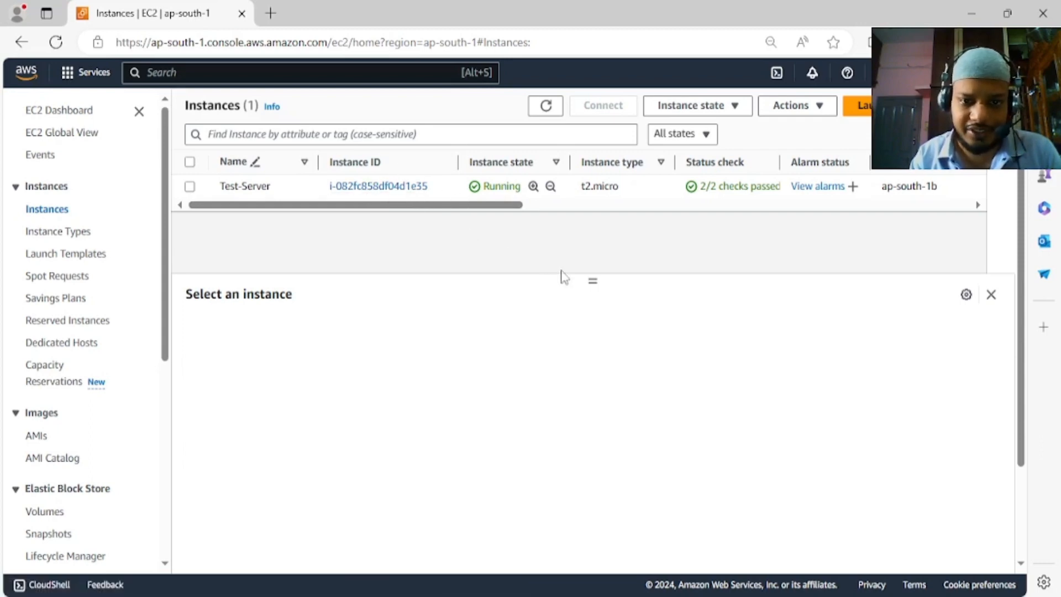
{"action": "left_click", "coordinate": [190, 187]}
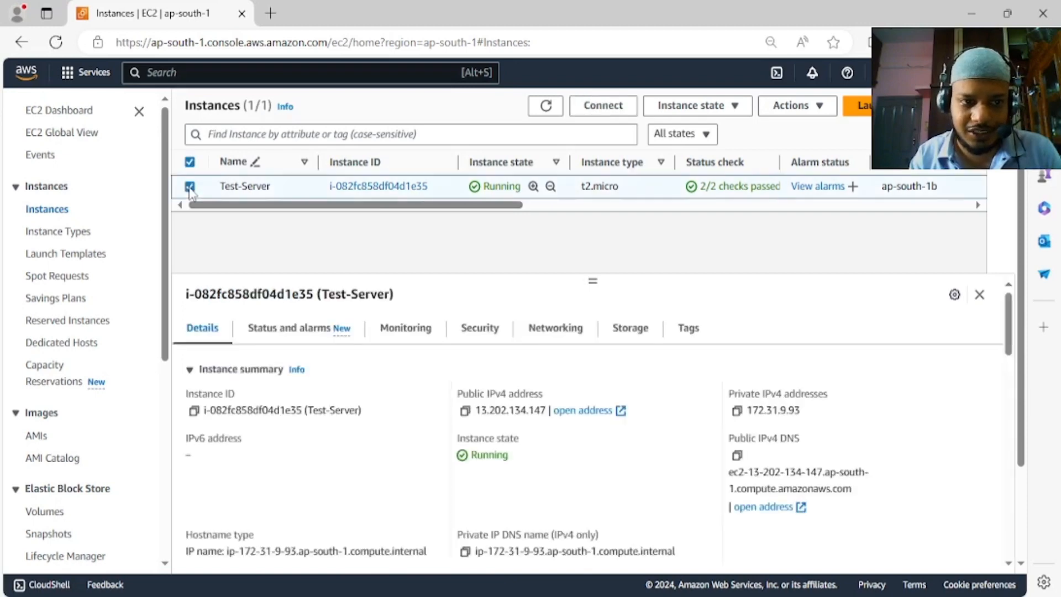
{"action": "scroll", "coordinate": [602, 286], "scroll_direction": "down", "scroll_amount": 1}
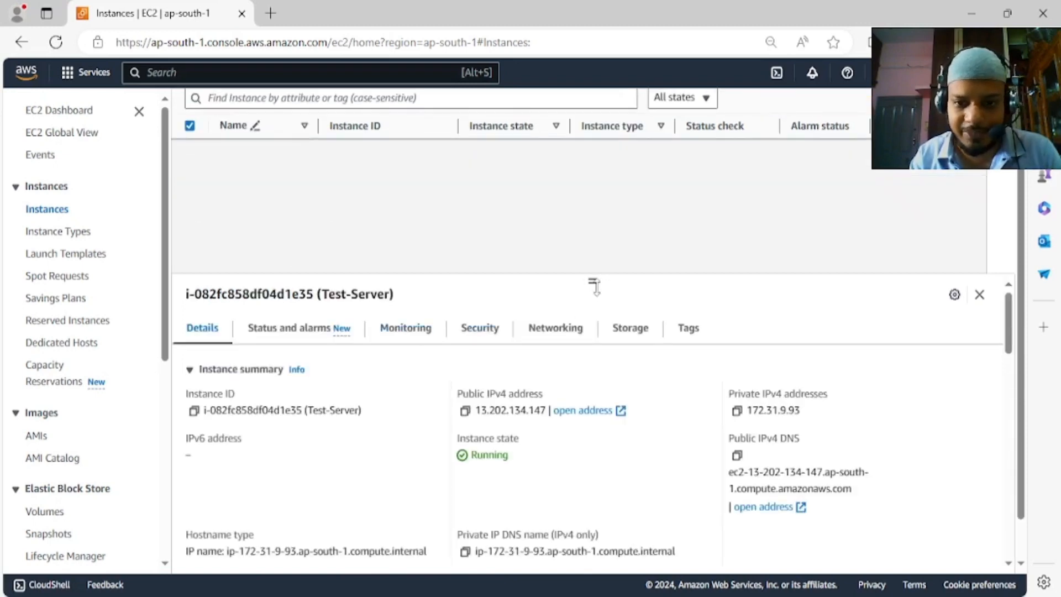
{"action": "scroll", "coordinate": [406, 216], "scroll_direction": "up", "scroll_amount": 1}
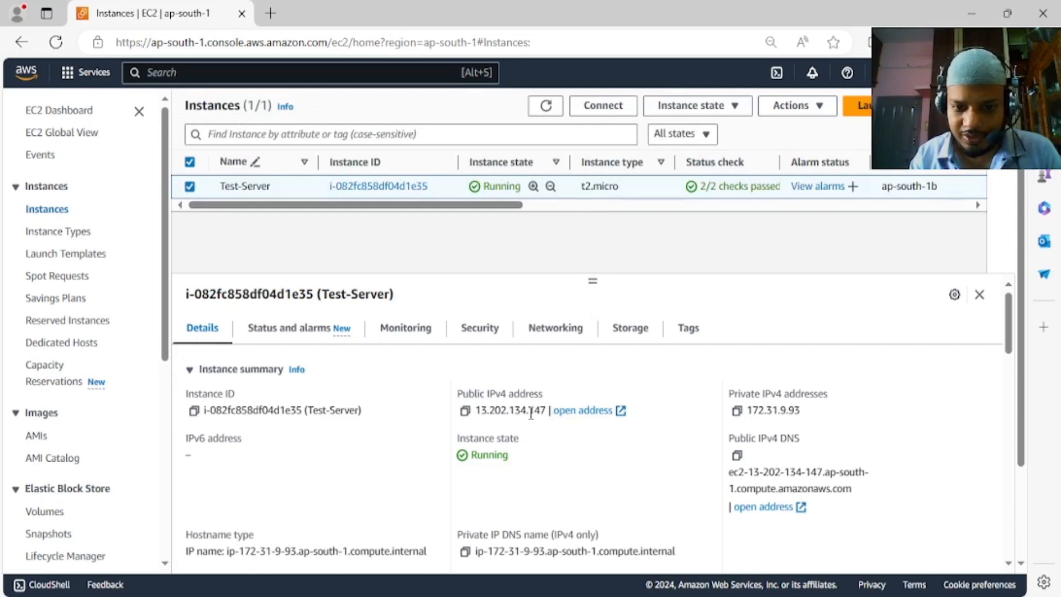
{"action": "scroll", "coordinate": [531, 415], "scroll_direction": "down", "scroll_amount": 3}
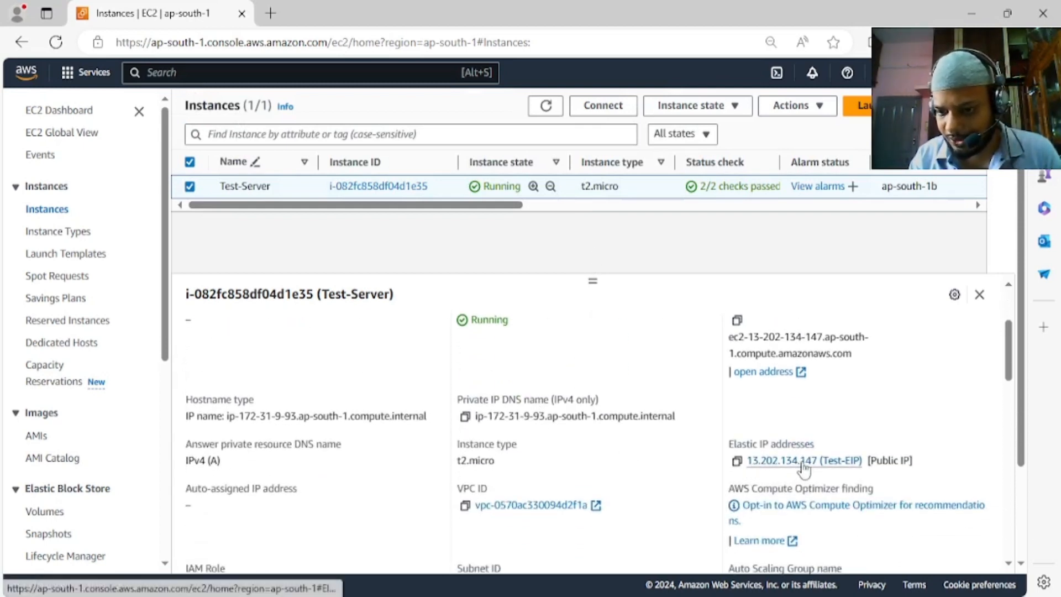
{"action": "scroll", "coordinate": [804, 469], "scroll_direction": "up", "scroll_amount": 3}
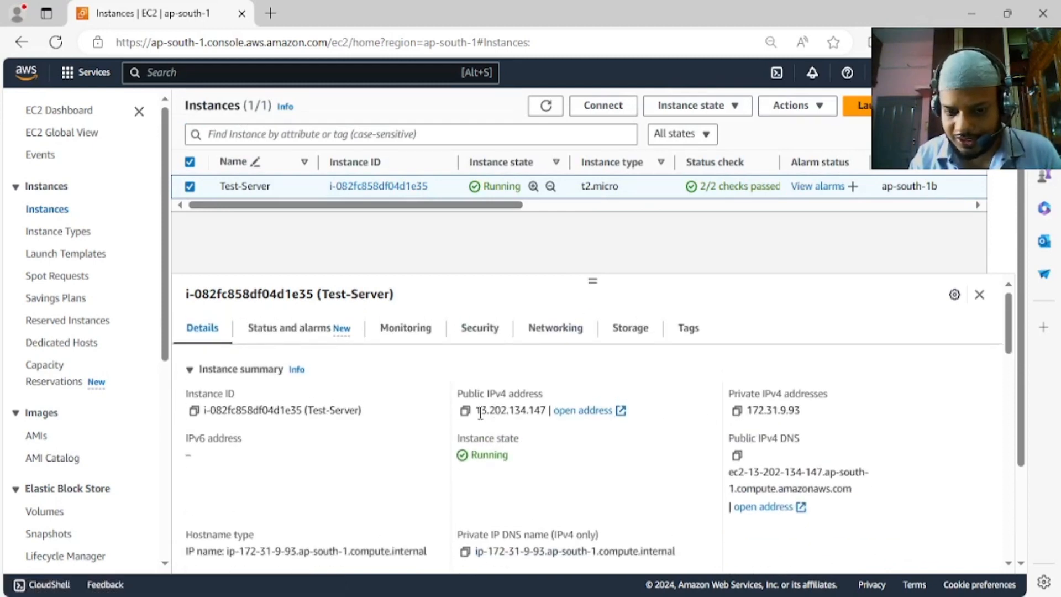
{"action": "left_click_drag", "start_coordinate": [480, 413], "coordinate": [521, 435]}
{"action": "left_click", "coordinate": [560, 447]}
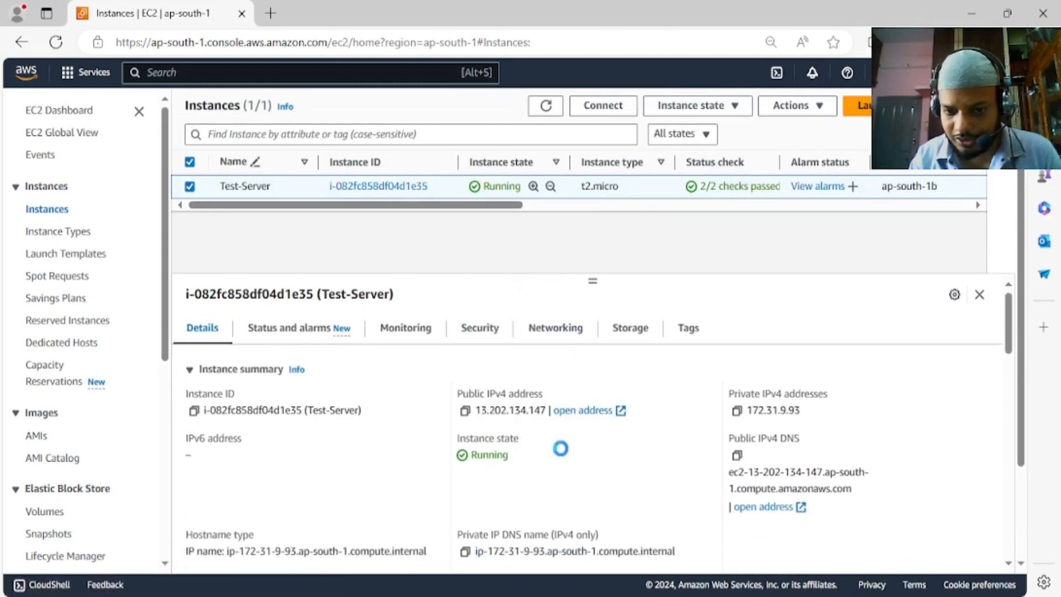
{"action": "scroll", "coordinate": [508, 413], "scroll_direction": "down", "scroll_amount": 1}
{"action": "scroll", "coordinate": [608, 487], "scroll_direction": "up", "scroll_amount": 1}
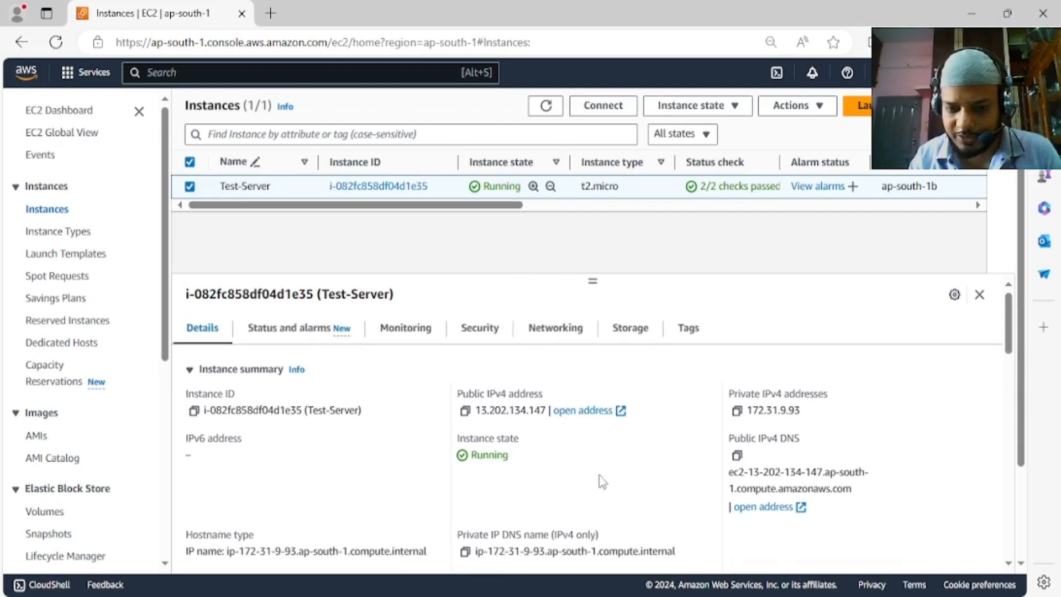
Reboot the Test-Server instance and confirm the reboot.
{"action": "left_click", "coordinate": [708, 110]}
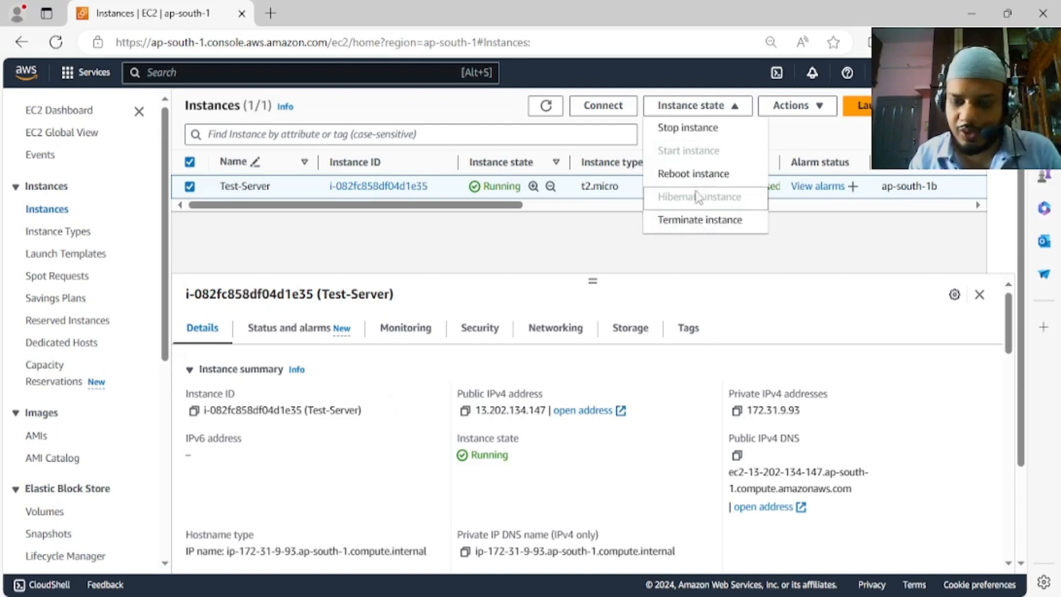
{"action": "left_click", "coordinate": [693, 174]}
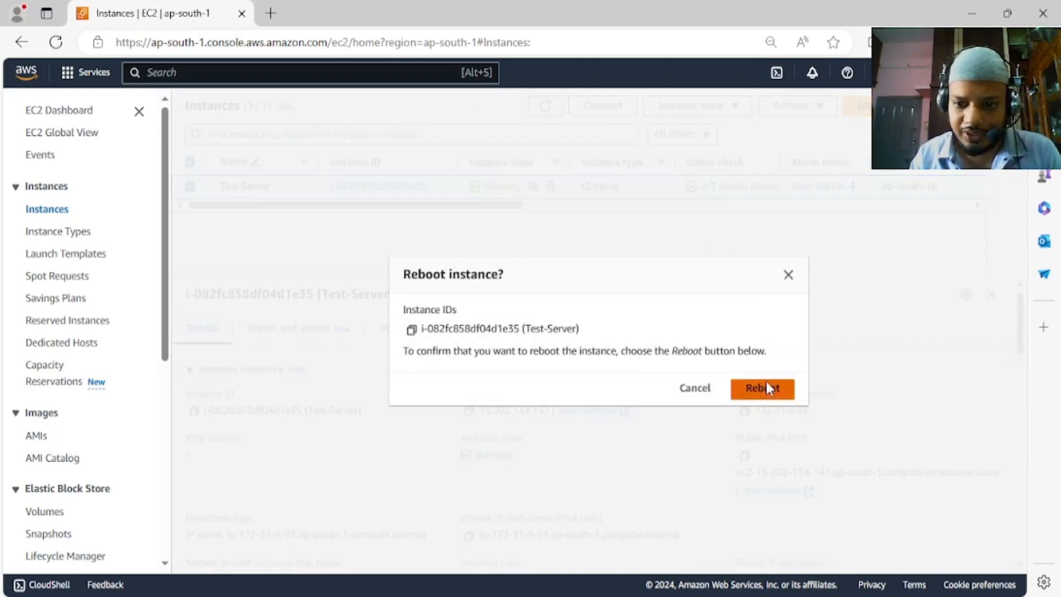
{"action": "left_click", "coordinate": [766, 384]}
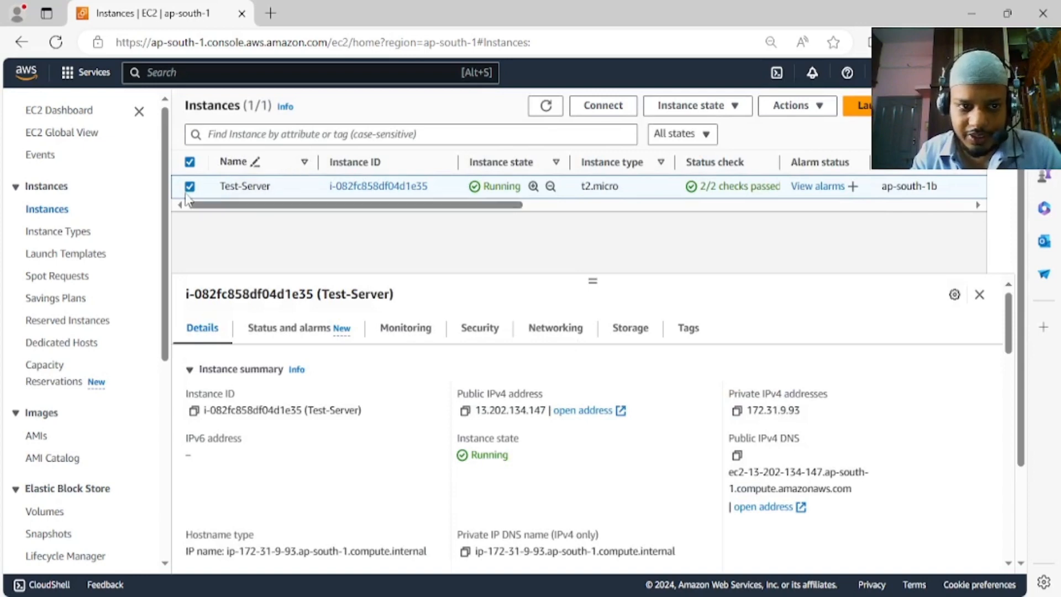
Refresh the instances list and recheck the Test-Server instance's public IPv4 address after the reboot.
{"action": "left_click", "coordinate": [189, 187]}
{"action": "left_click", "coordinate": [545, 106]}
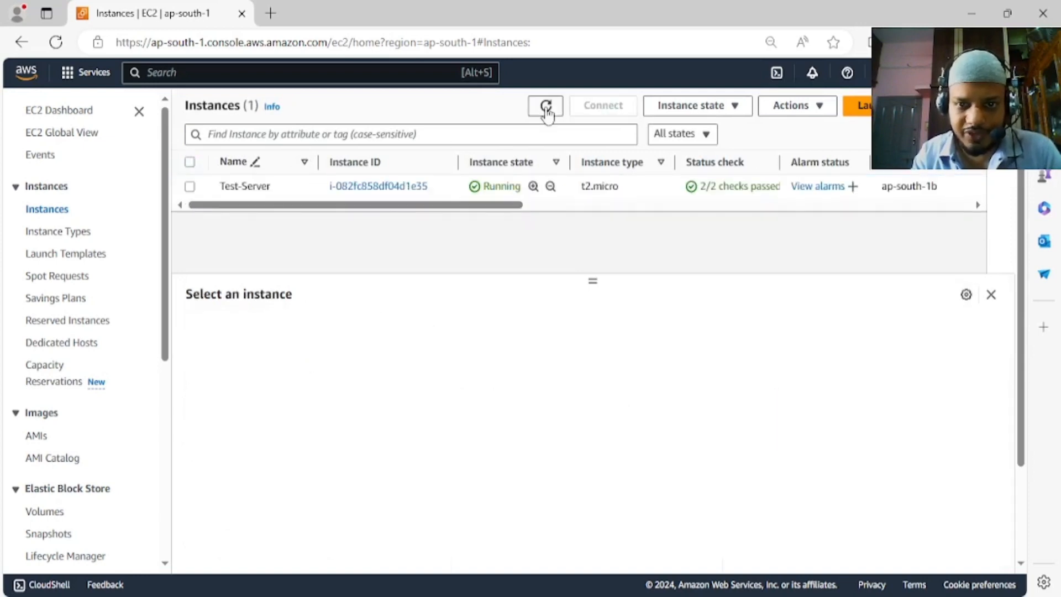
{"action": "left_click", "coordinate": [190, 186]}
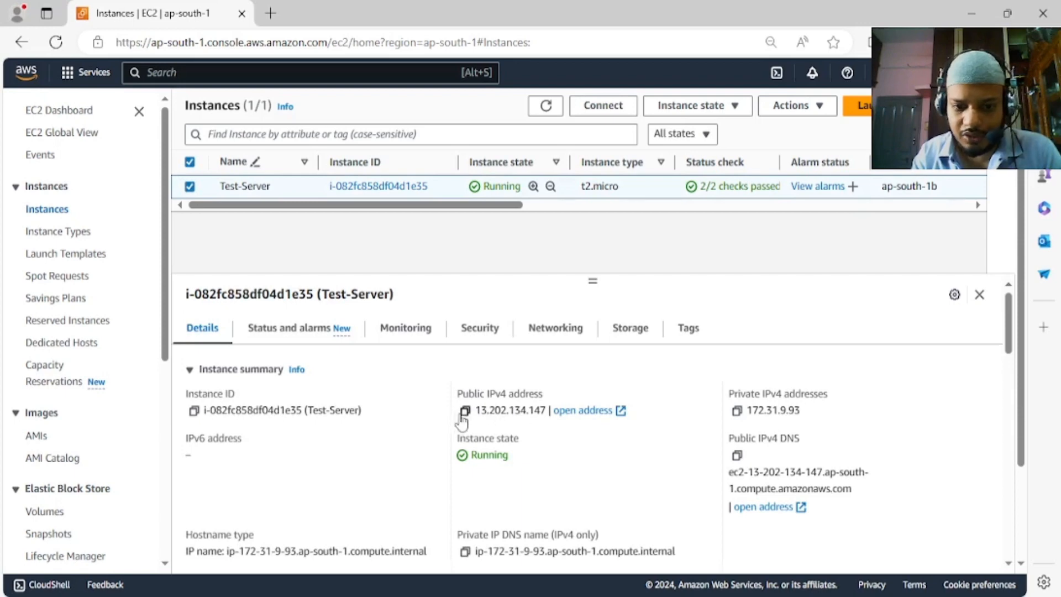
{"action": "scroll", "coordinate": [570, 387], "scroll_direction": "down", "scroll_amount": 1}
{"action": "scroll", "coordinate": [575, 387], "scroll_direction": "up", "scroll_amount": 1}
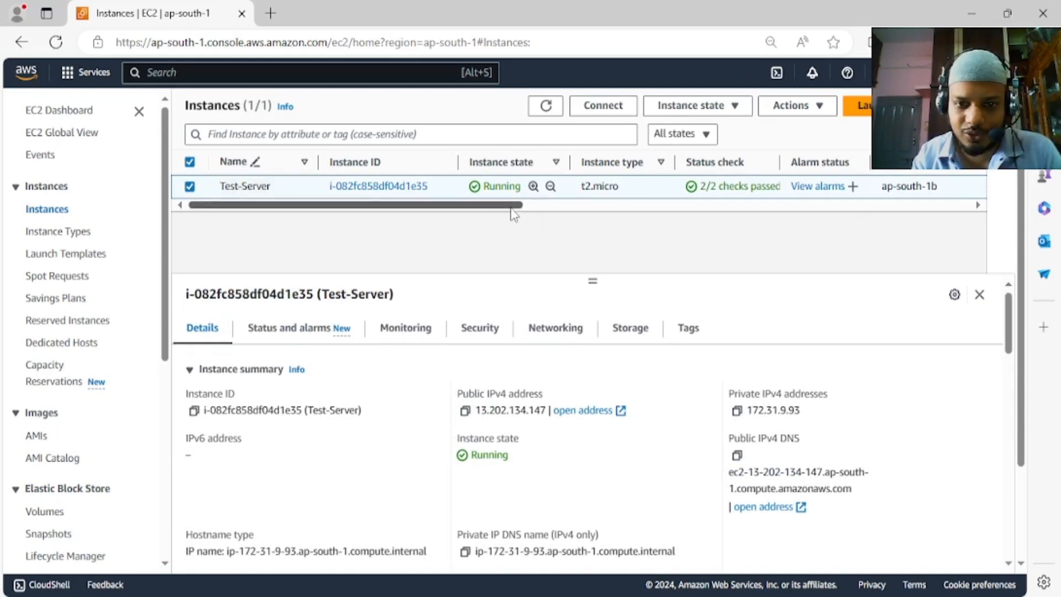
{"action": "left_click_drag", "start_coordinate": [512, 205], "coordinate": [363, 257]}
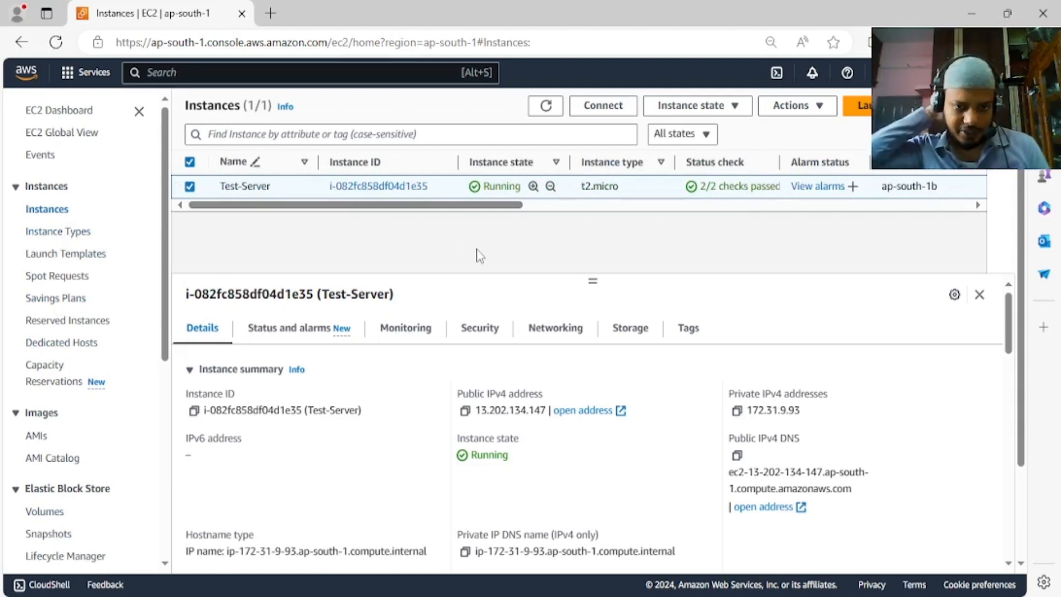
Return to the Elastic IP addresses and disassociate Test-EIP from its instance.
{"action": "scroll", "coordinate": [67, 475], "scroll_direction": "down", "scroll_amount": 3}
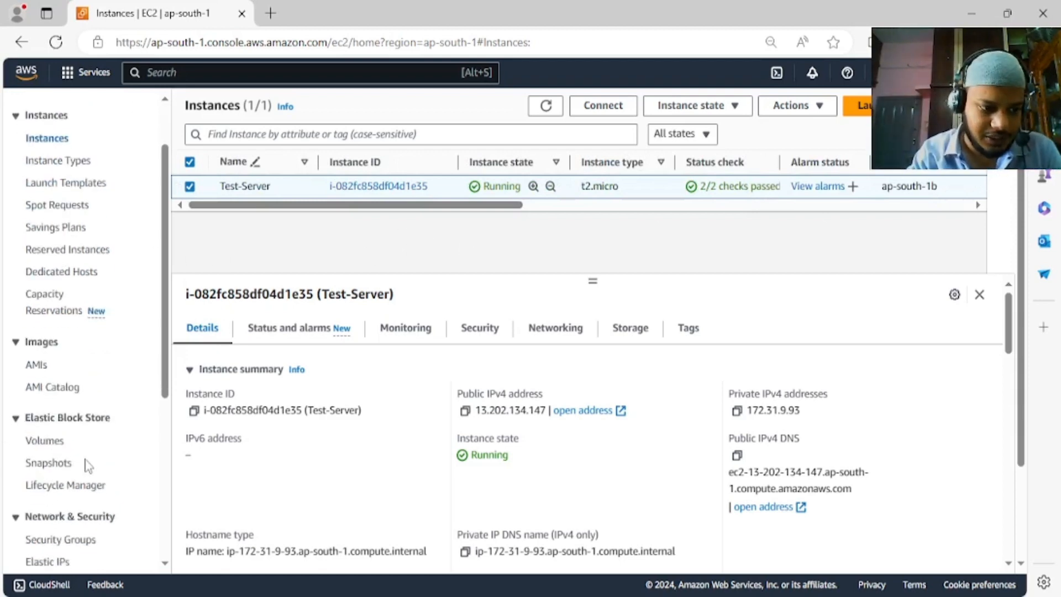
{"action": "left_click", "coordinate": [48, 488]}
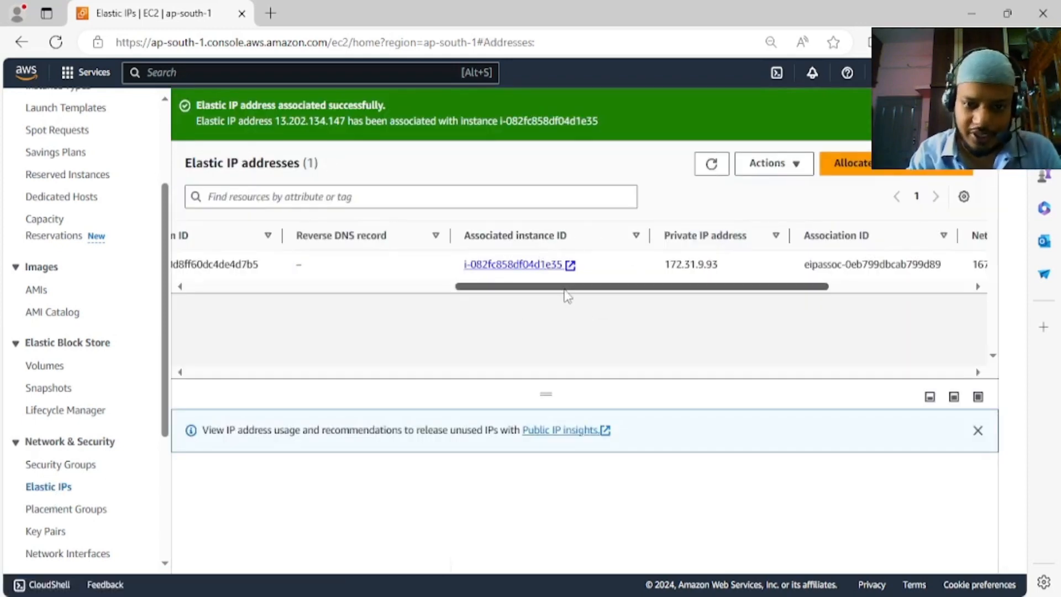
{"action": "left_click_drag", "start_coordinate": [570, 287], "coordinate": [135, 329]}
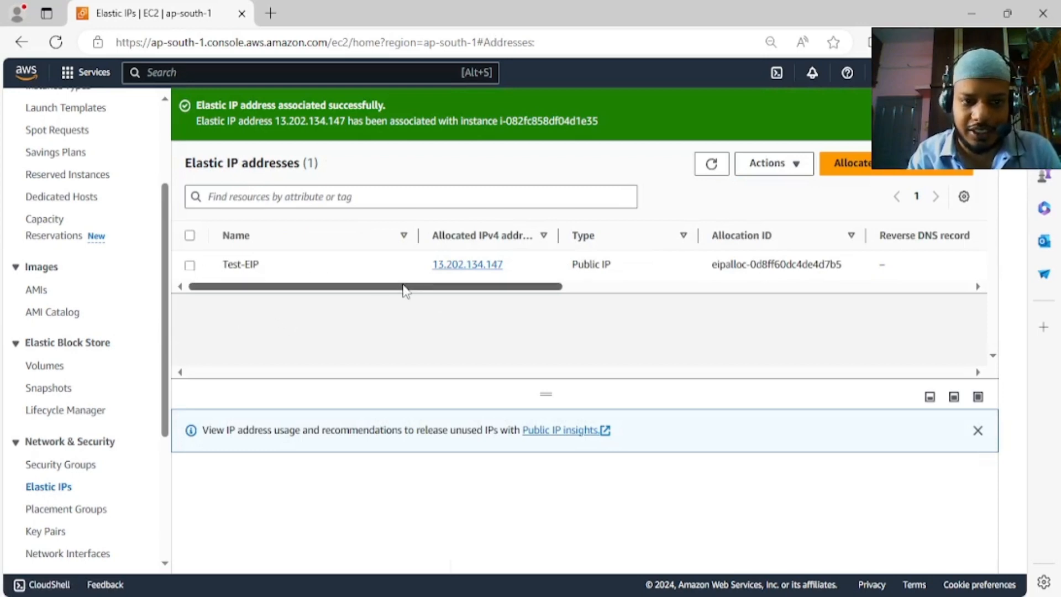
{"action": "left_click_drag", "start_coordinate": [547, 287], "coordinate": [194, 282]}
{"action": "left_click", "coordinate": [189, 268]}
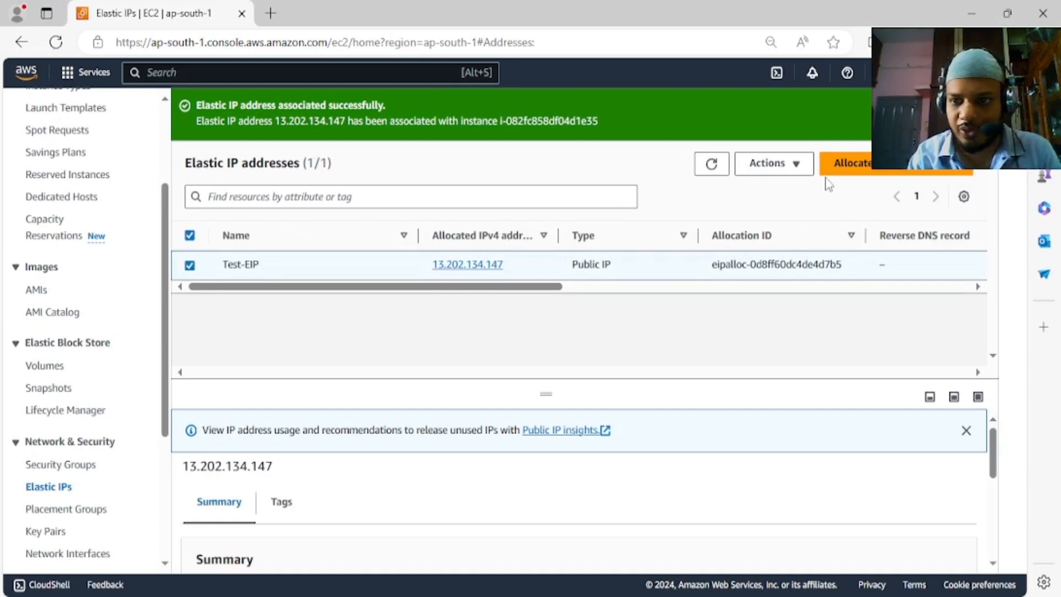
{"action": "left_click", "coordinate": [797, 165]}
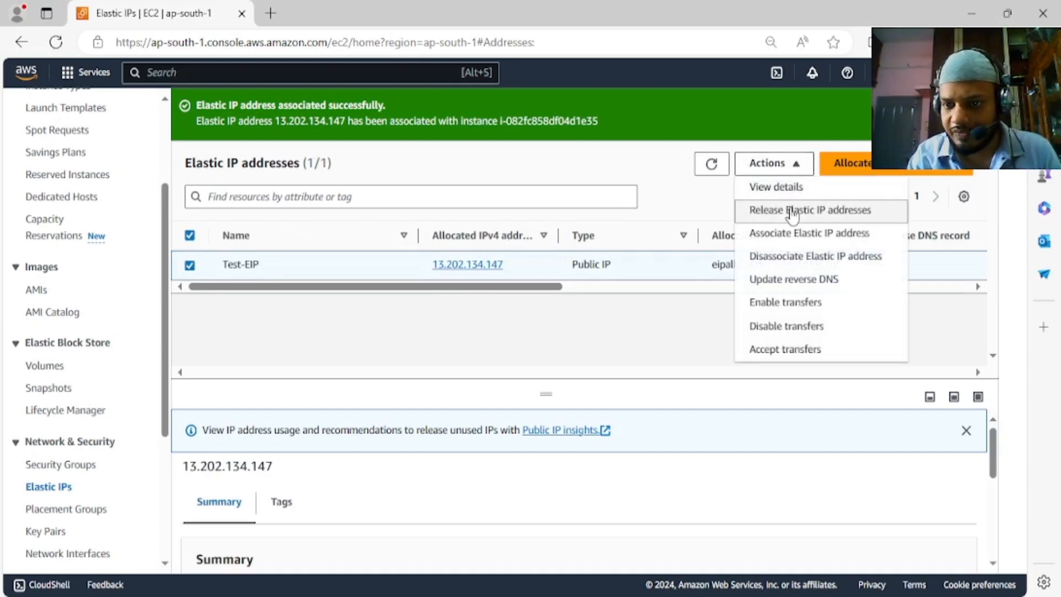
{"action": "left_click", "coordinate": [794, 256]}
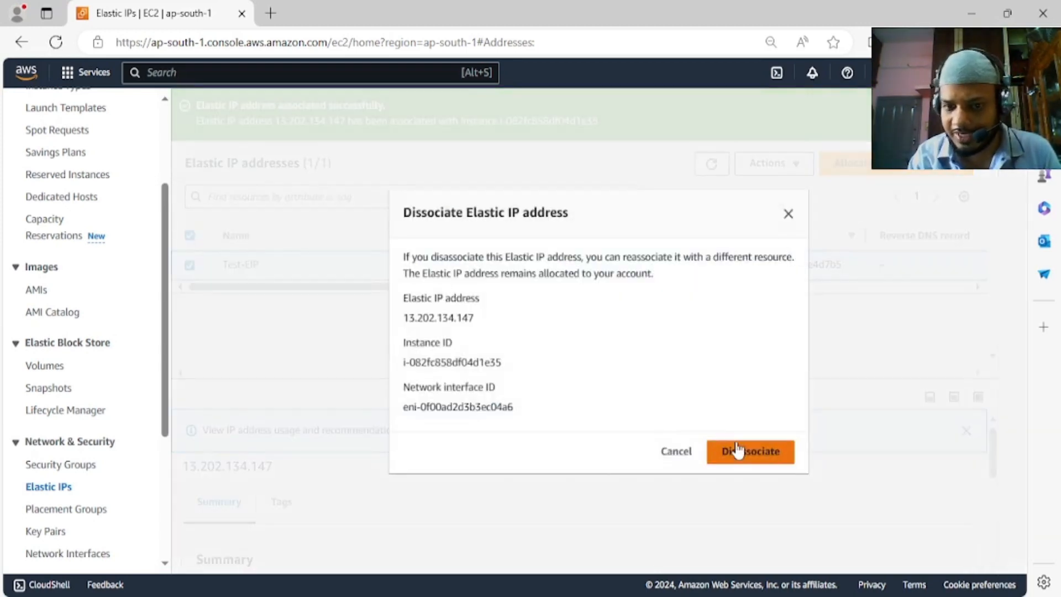
{"action": "left_click", "coordinate": [736, 451]}
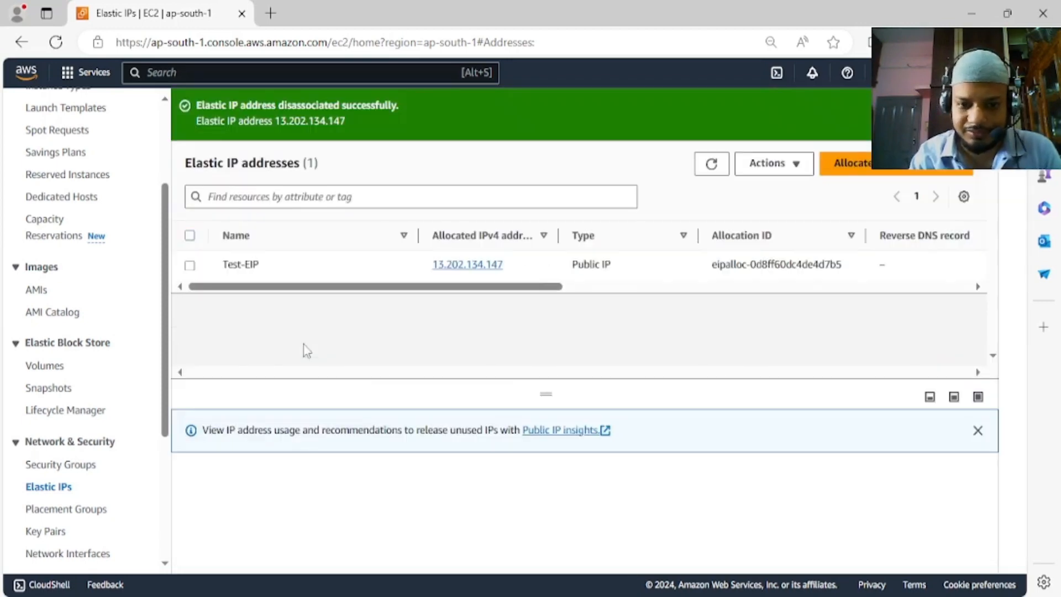
Start associating Test-EIP with an instance again and choose the running Test-Server instance.
{"action": "left_click", "coordinate": [190, 266]}
{"action": "left_click", "coordinate": [809, 166]}
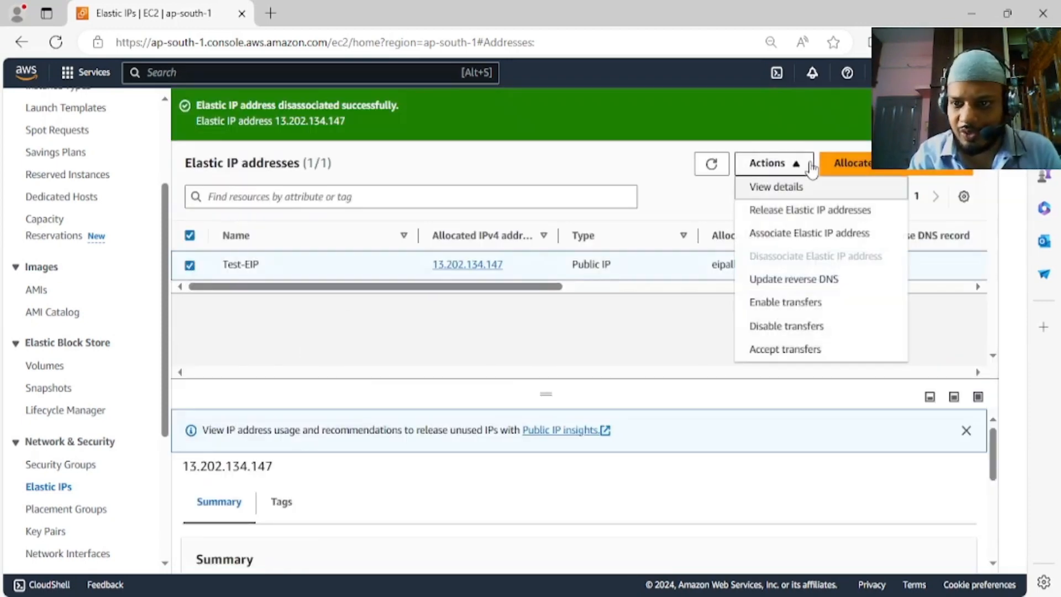
{"action": "left_click", "coordinate": [811, 233]}
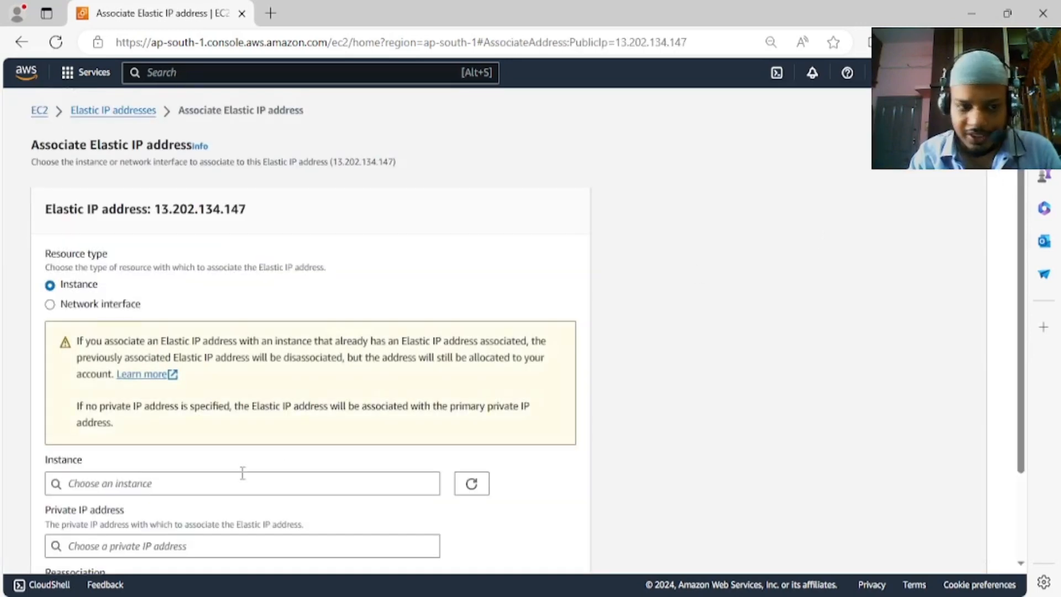
{"action": "scroll", "coordinate": [243, 473], "scroll_direction": "down", "scroll_amount": 2}
{"action": "left_click", "coordinate": [217, 374]}
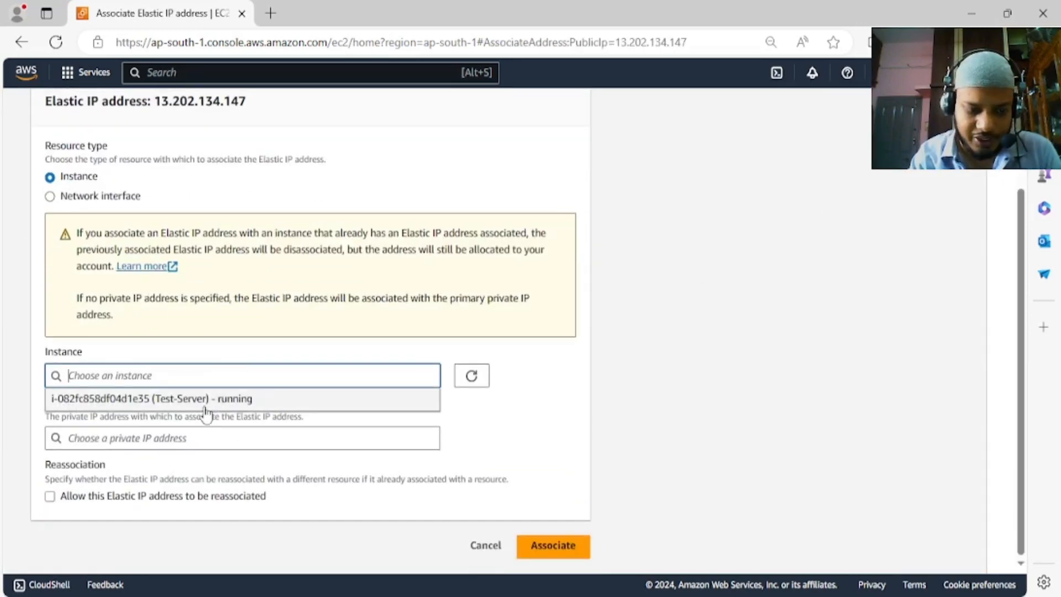
{"action": "left_click", "coordinate": [554, 374]}
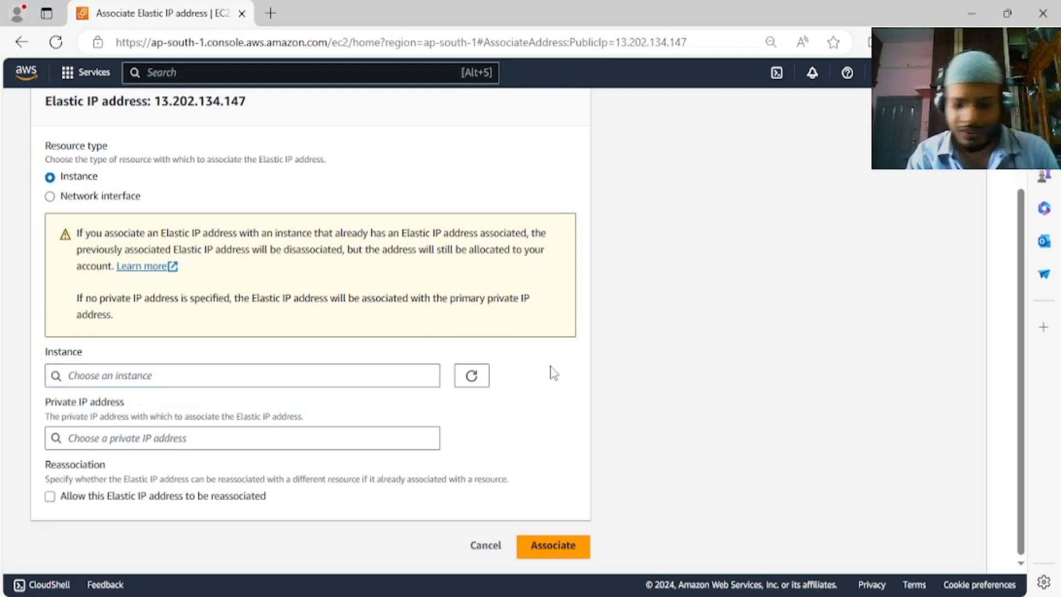
{"action": "left_click", "coordinate": [259, 379]}
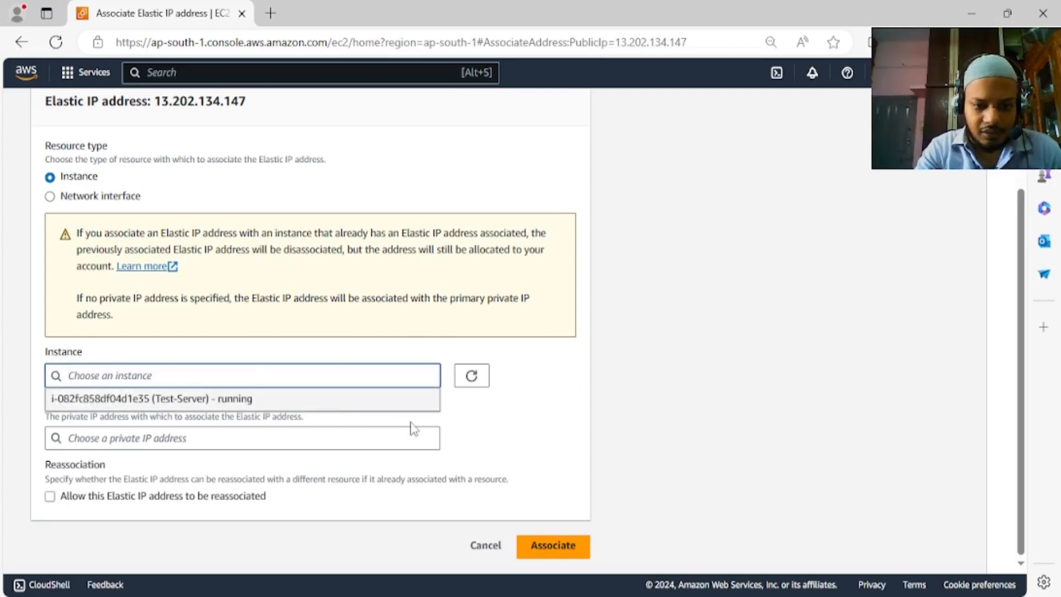
{"action": "left_click", "coordinate": [517, 409]}
{"action": "left_click", "coordinate": [128, 442]}
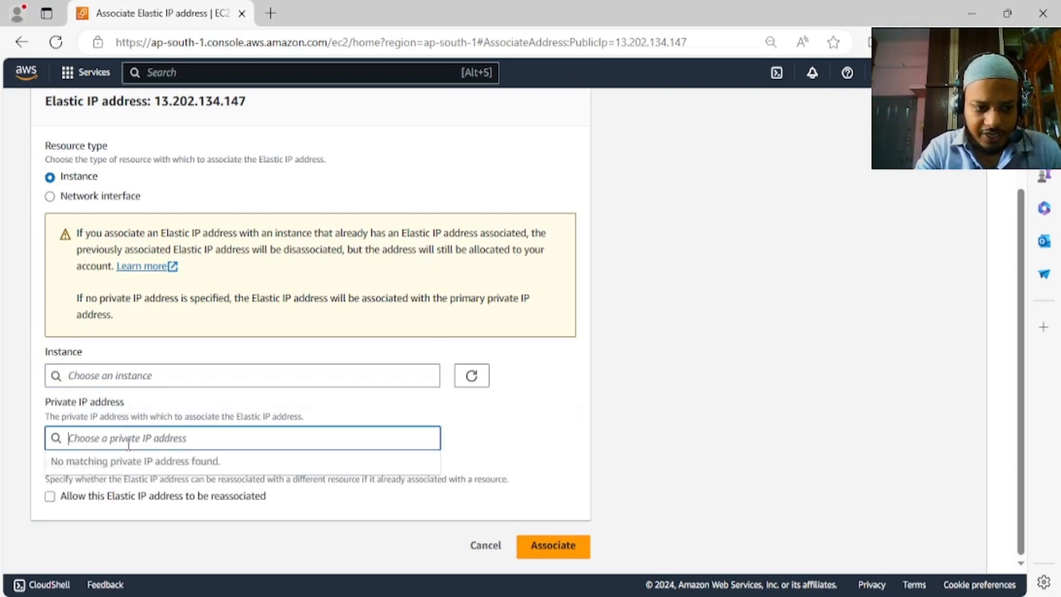
{"action": "left_click", "coordinate": [154, 409]}
{"action": "left_click", "coordinate": [150, 381]}
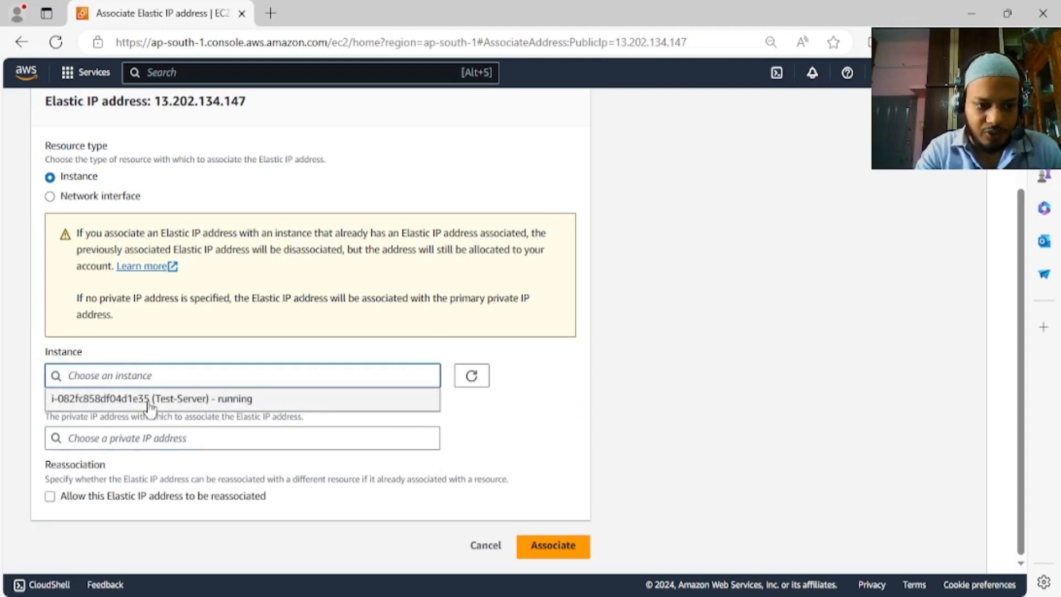
{"action": "left_click", "coordinate": [147, 402]}
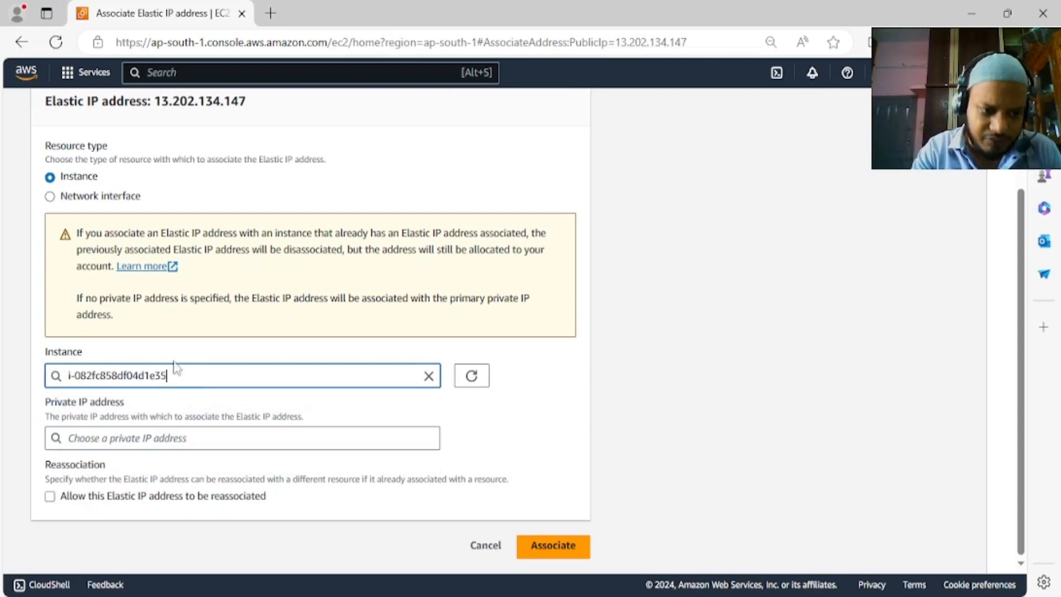
Choose the private IP address 172.31.9.93 and complete the association of Test-EIP.
{"action": "left_click", "coordinate": [180, 440]}
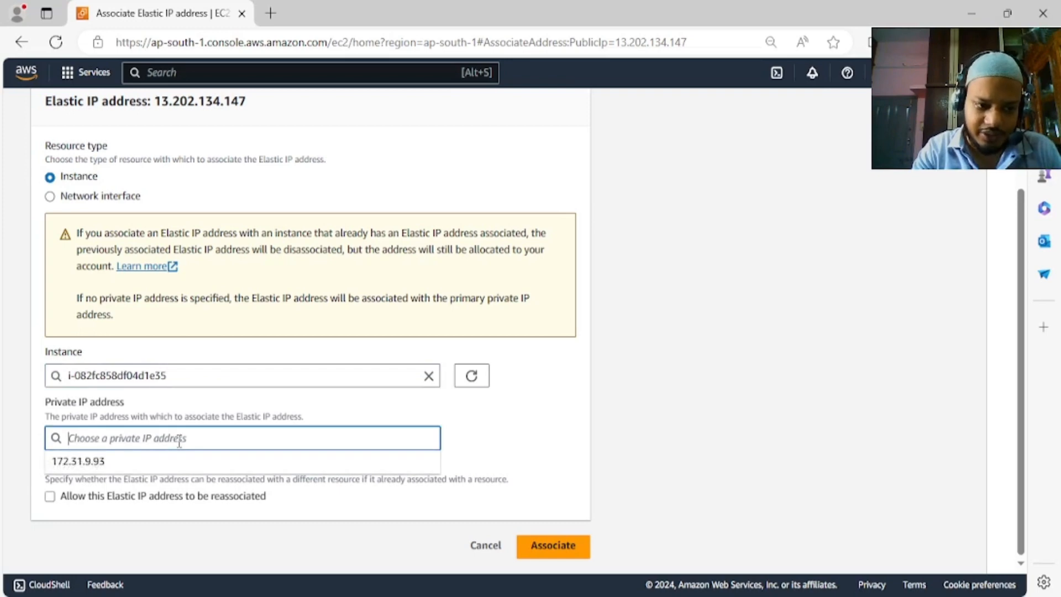
{"action": "left_click", "coordinate": [153, 462]}
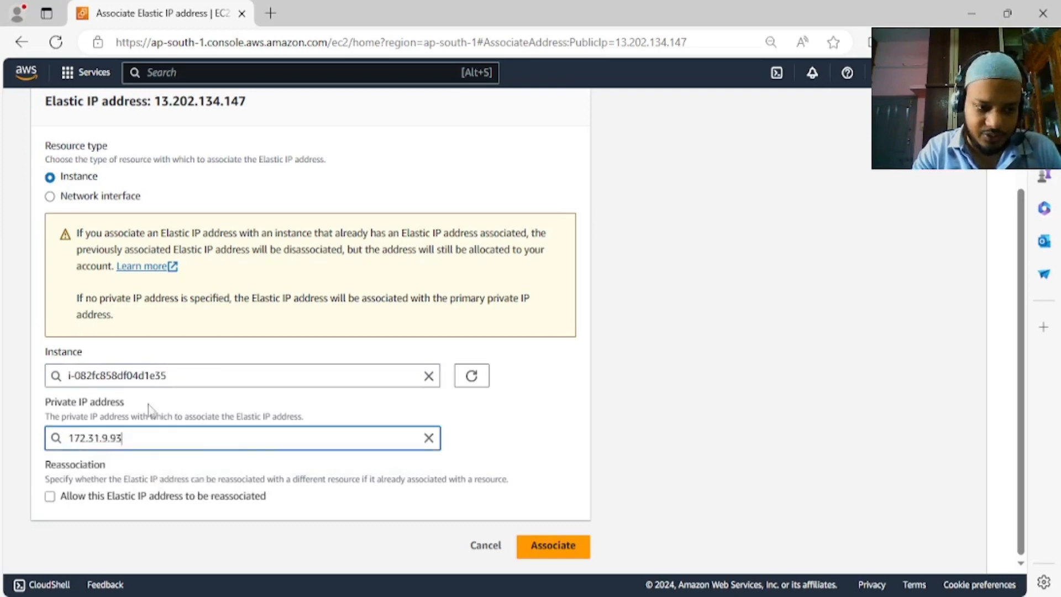
{"action": "left_click", "coordinate": [550, 550]}
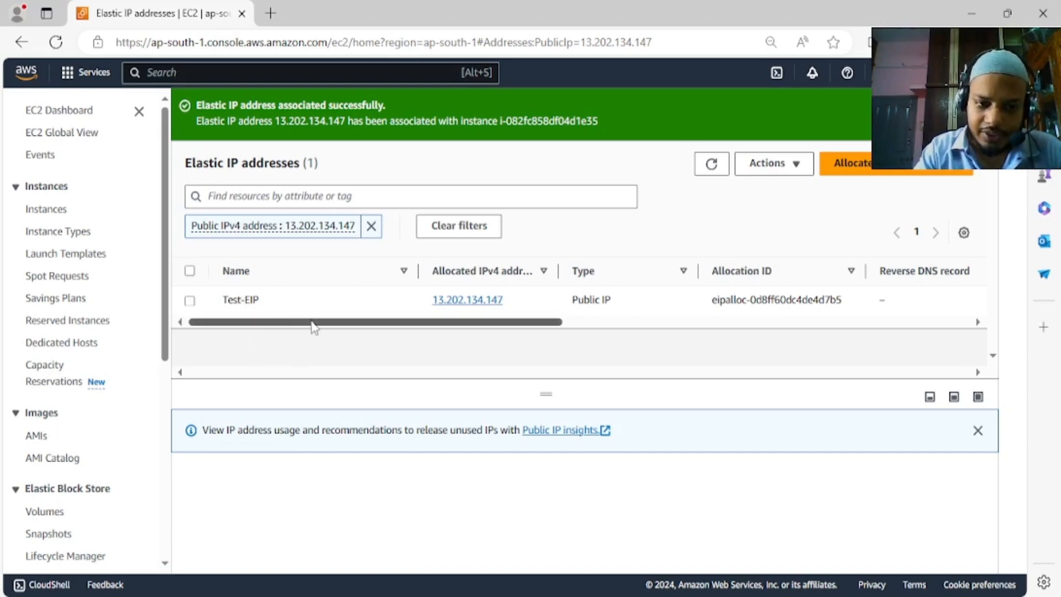
{"action": "left_click_drag", "start_coordinate": [314, 326], "coordinate": [268, 348]}
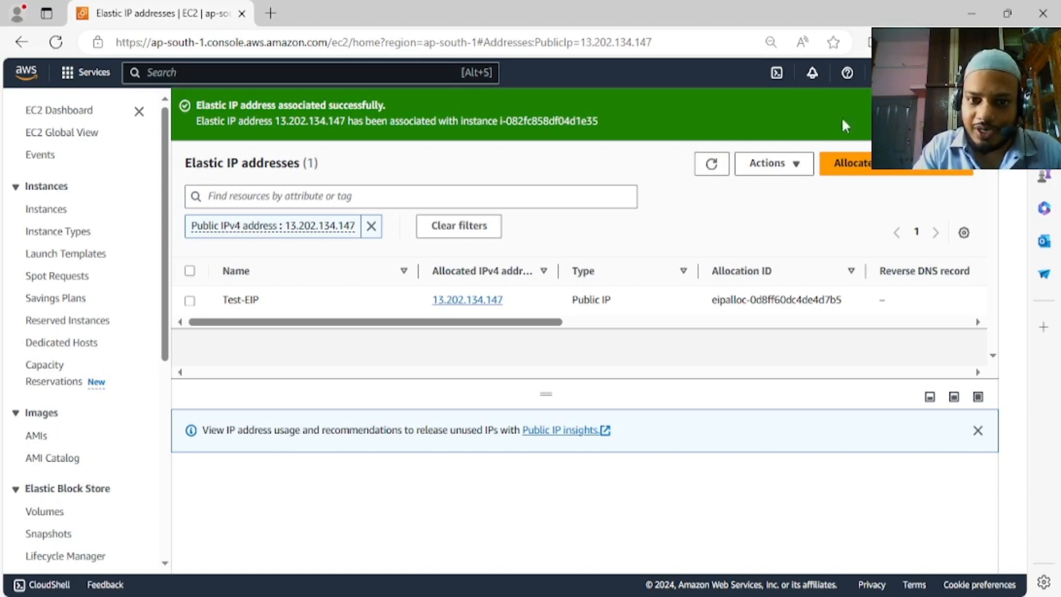
Check the Test-Server instance's public IPv4 address in the instances list, then return to the Elastic IP addresses.
{"action": "left_click", "coordinate": [61, 211]}
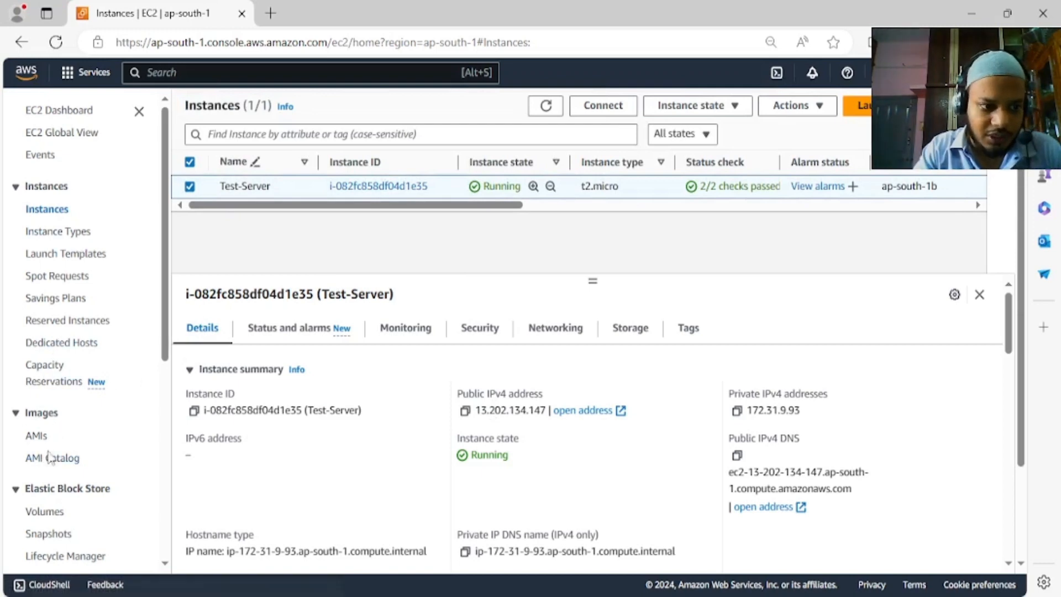
{"action": "scroll", "coordinate": [91, 417], "scroll_direction": "down", "scroll_amount": 3}
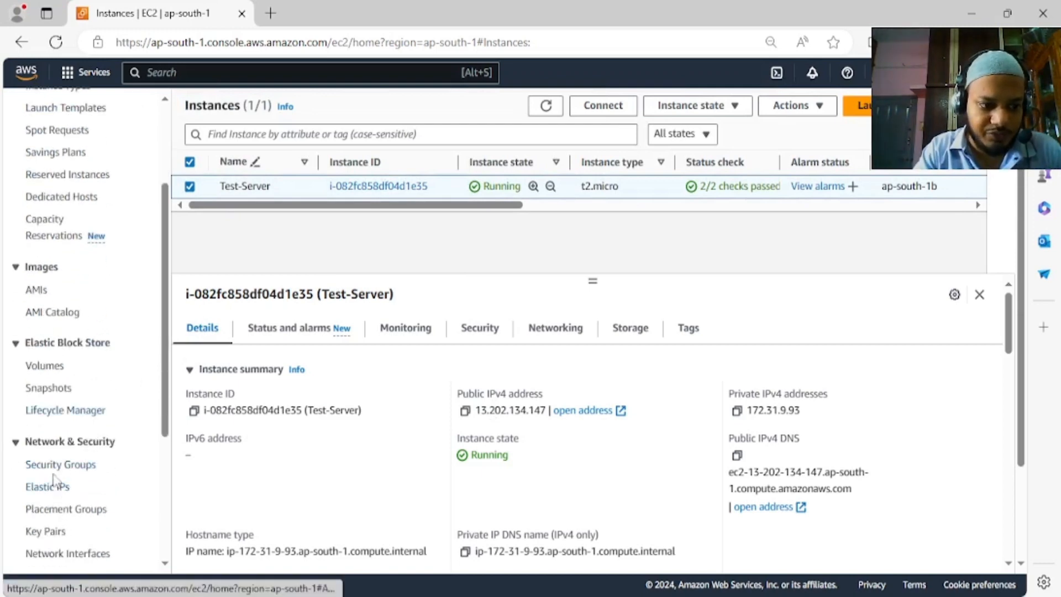
{"action": "left_click", "coordinate": [62, 487]}
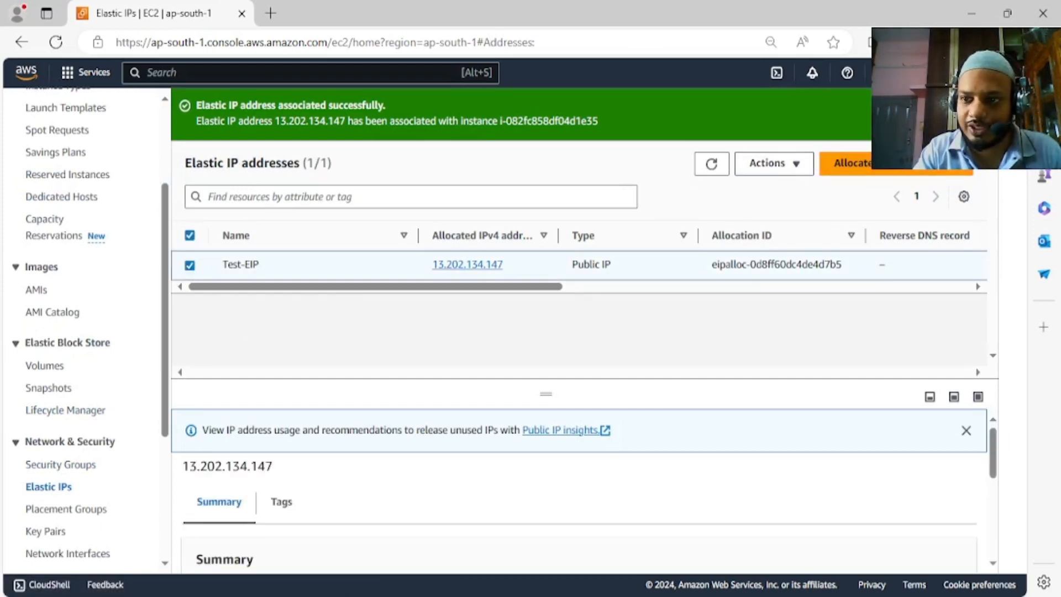
Try to release Test-EIP while it is still associated with the instance, then dismiss the release dialog.
{"action": "left_click", "coordinate": [797, 165]}
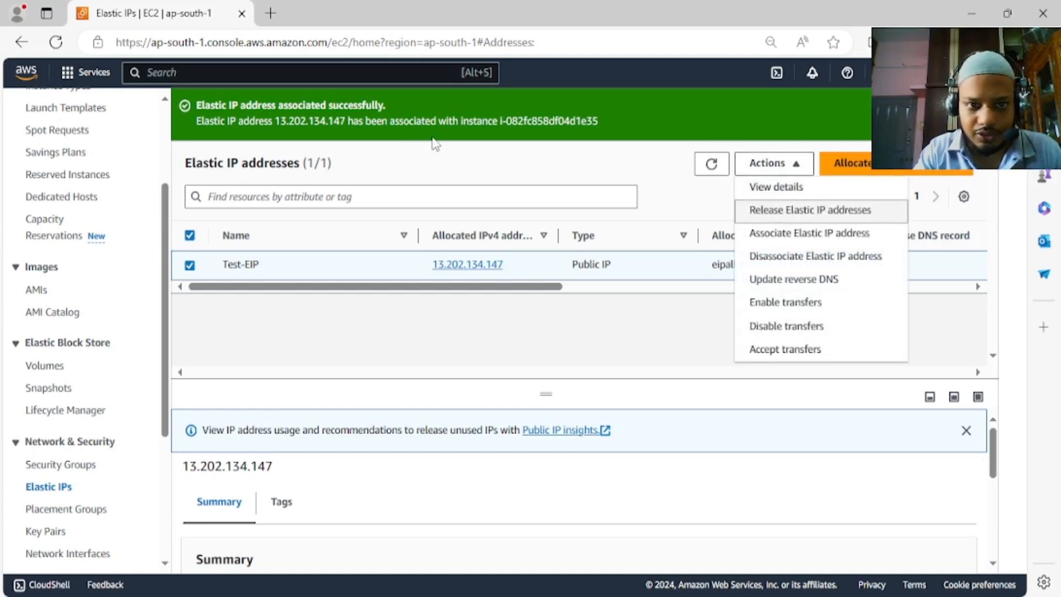
{"action": "left_click", "coordinate": [779, 216]}
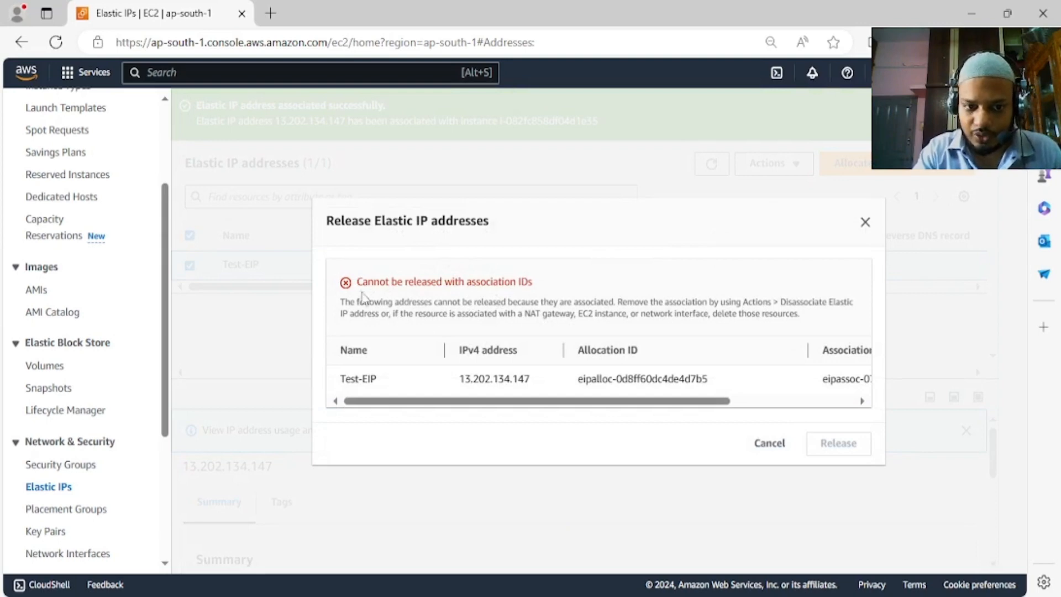
{"action": "left_click_drag", "start_coordinate": [358, 278], "coordinate": [544, 291]}
{"action": "left_click", "coordinate": [607, 272]}
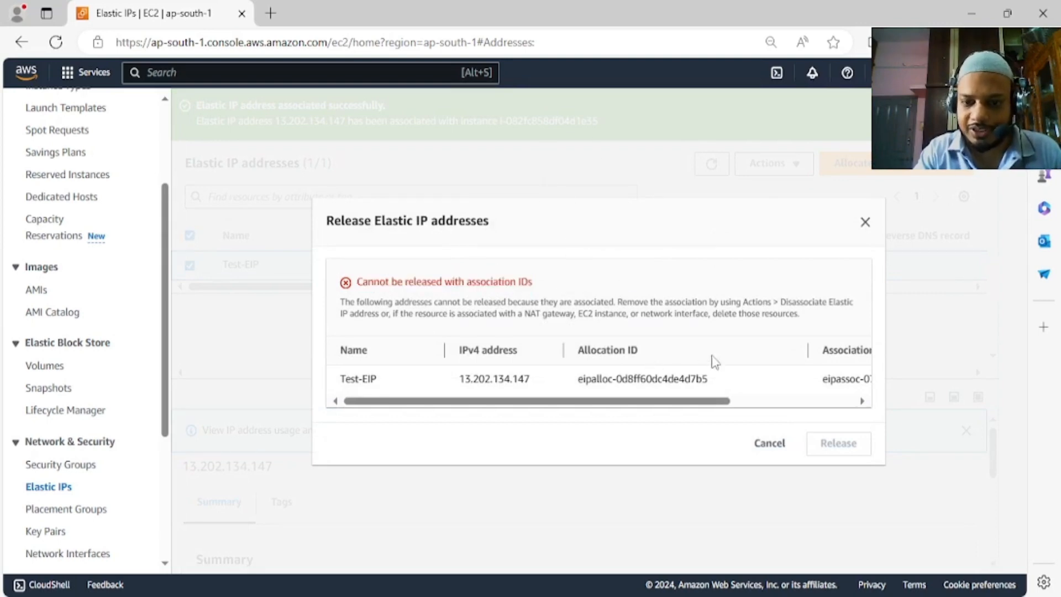
{"action": "left_click_drag", "start_coordinate": [601, 403], "coordinate": [375, 394]}
{"action": "left_click", "coordinate": [865, 222]}
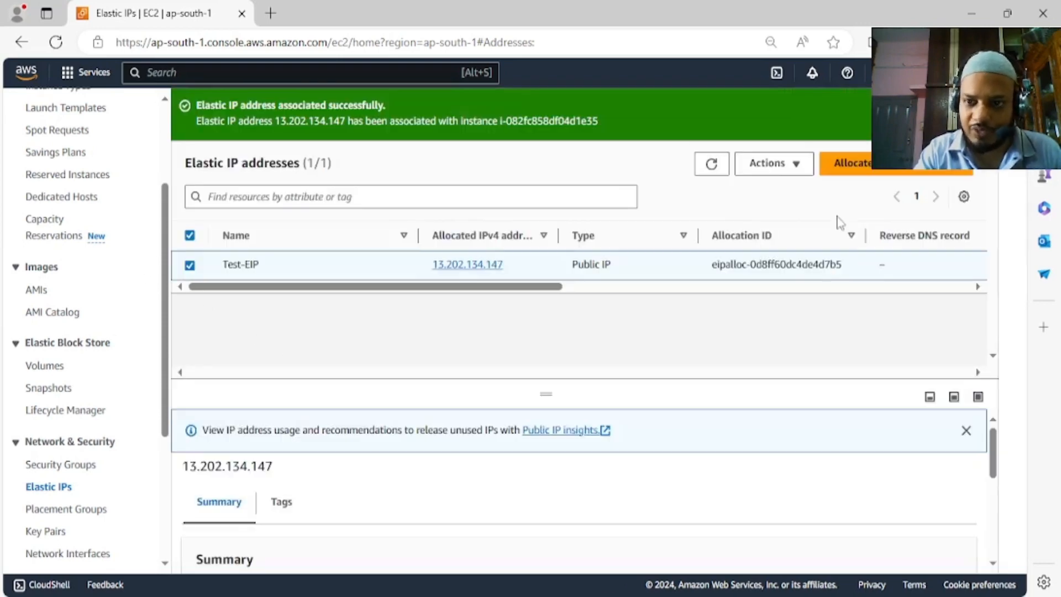
Disassociate Test-EIP from the Test-Server instance, checking the instance ID before confirming.
{"action": "left_click", "coordinate": [768, 164]}
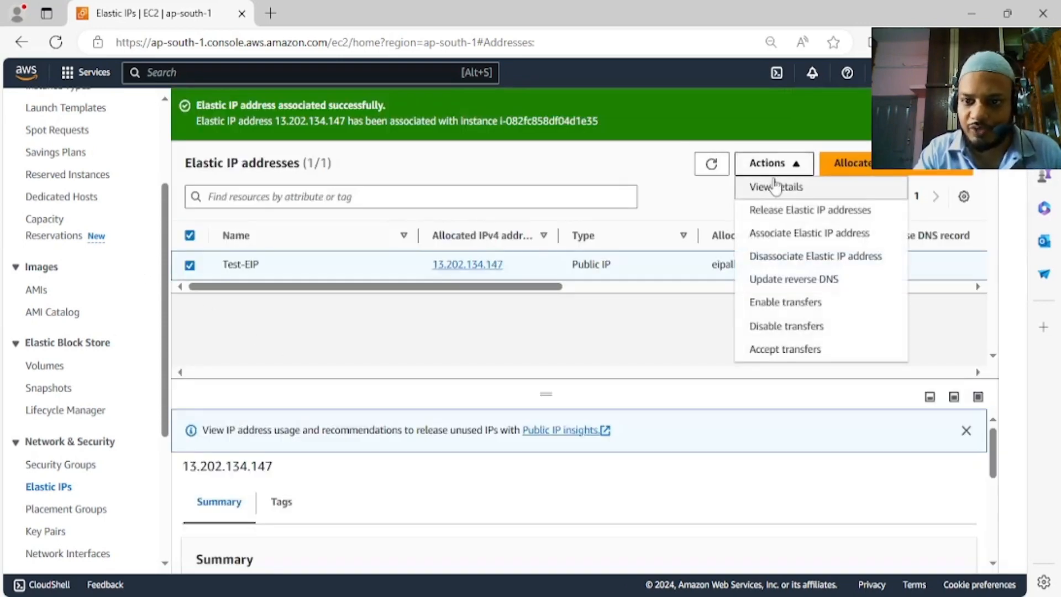
{"action": "left_click", "coordinate": [778, 258]}
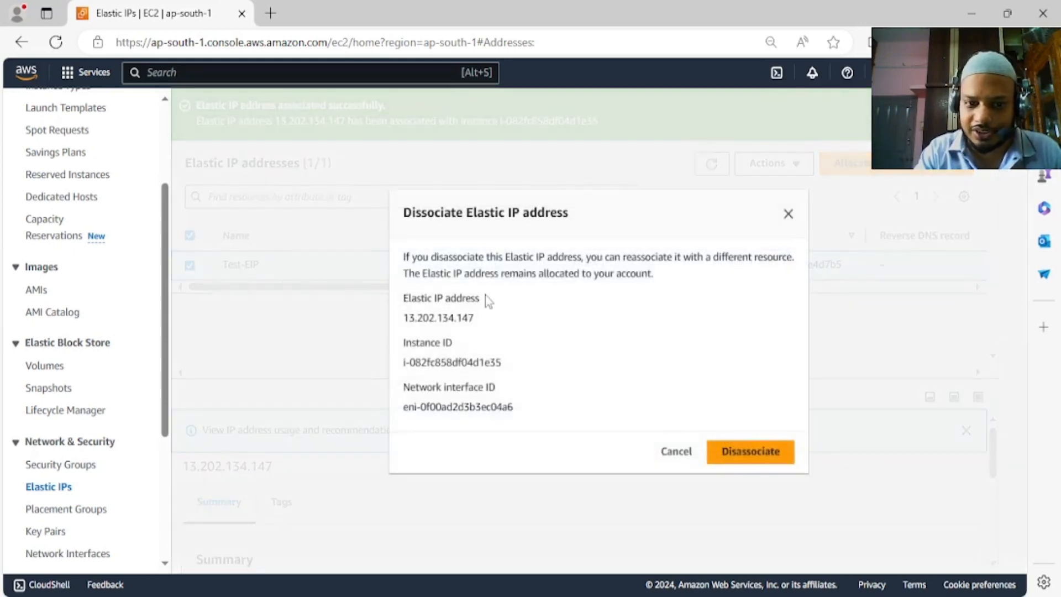
{"action": "left_click_drag", "start_coordinate": [406, 360], "coordinate": [528, 361]}
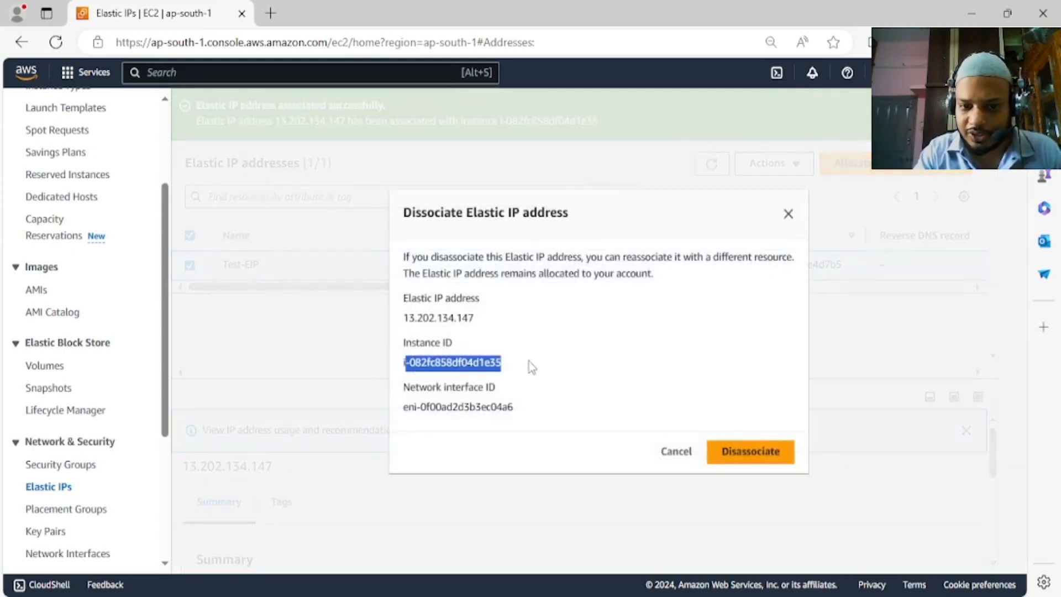
{"action": "left_click", "coordinate": [737, 455]}
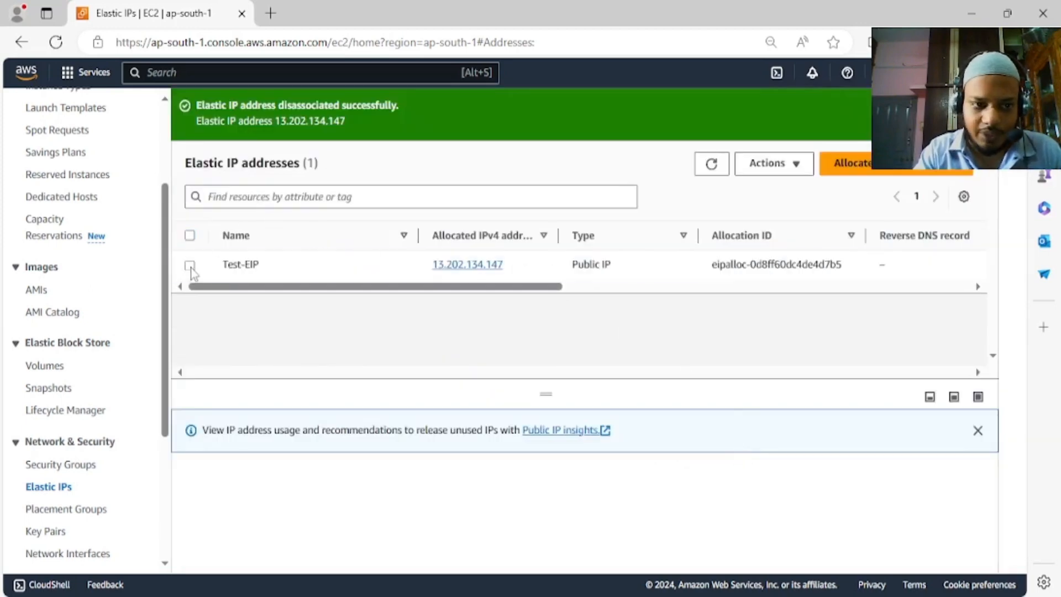
Release the disassociated Test-EIP address from the account and confirm the release.
{"action": "left_click", "coordinate": [190, 266]}
{"action": "left_click", "coordinate": [798, 164]}
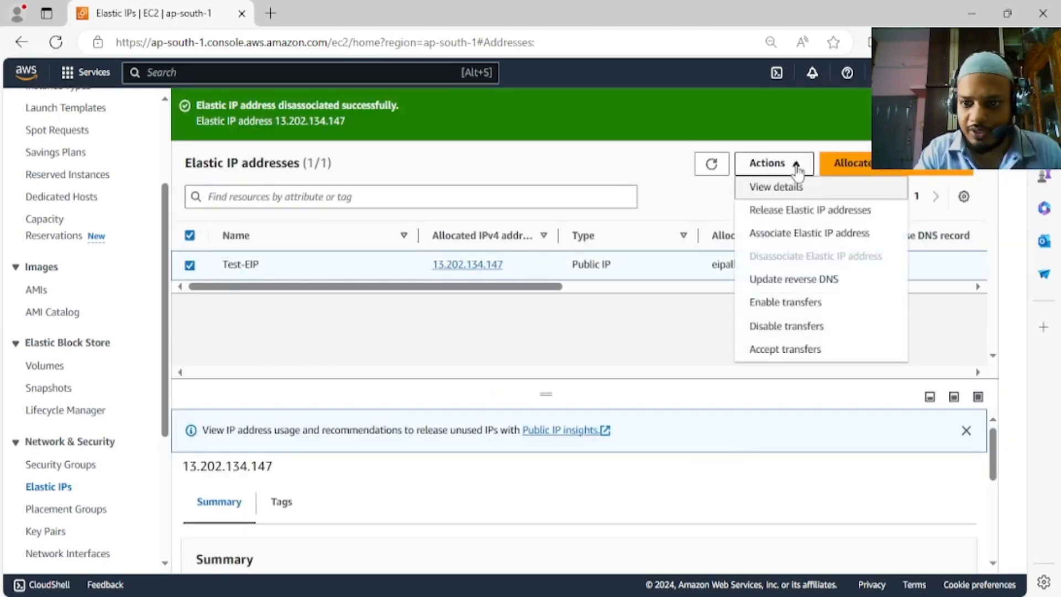
{"action": "left_click", "coordinate": [788, 211]}
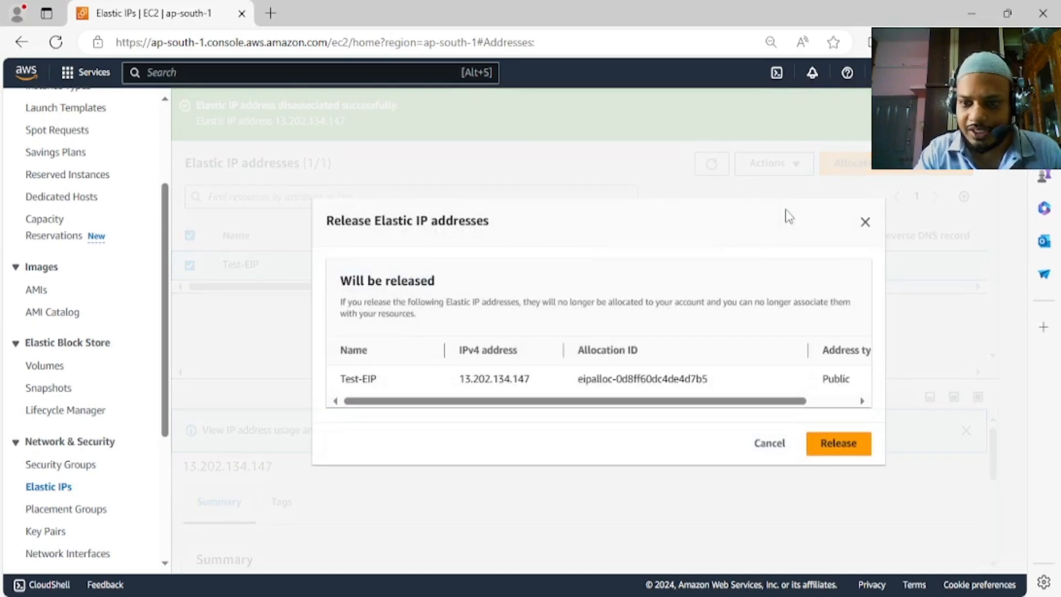
{"action": "left_click", "coordinate": [818, 452]}
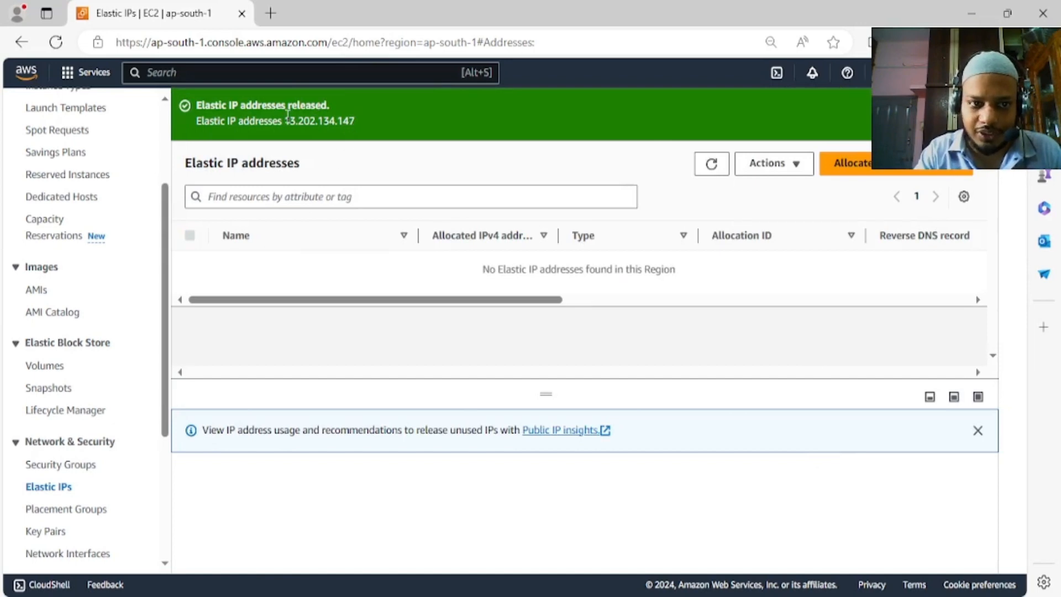
{"action": "left_click_drag", "start_coordinate": [285, 120], "coordinate": [357, 118]}
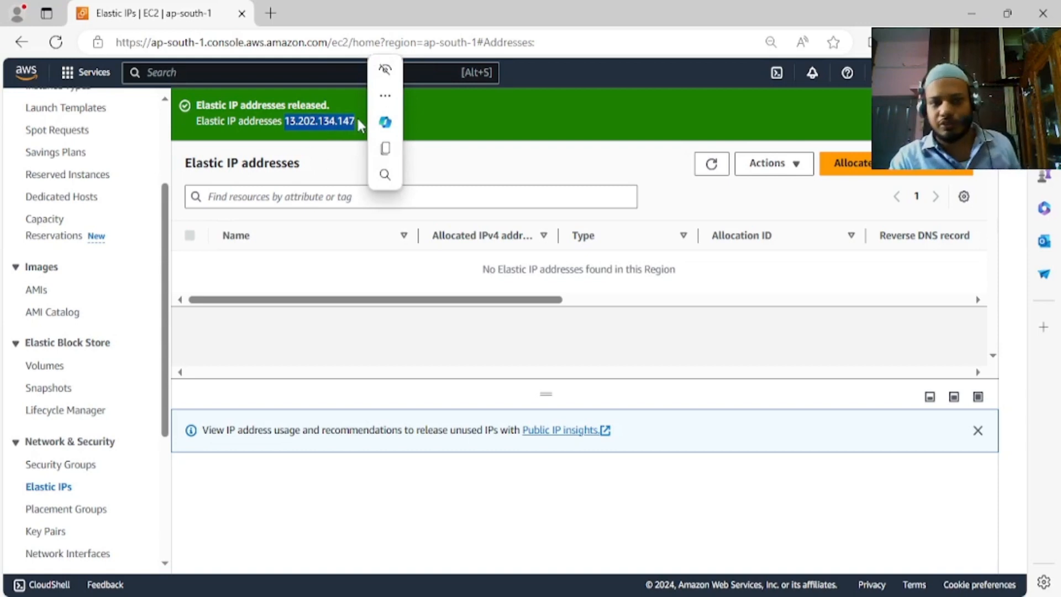
{"action": "left_click", "coordinate": [353, 118]}
{"action": "left_click_drag", "start_coordinate": [370, 126], "coordinate": [284, 118]}
{"action": "right_click", "coordinate": [286, 116]}
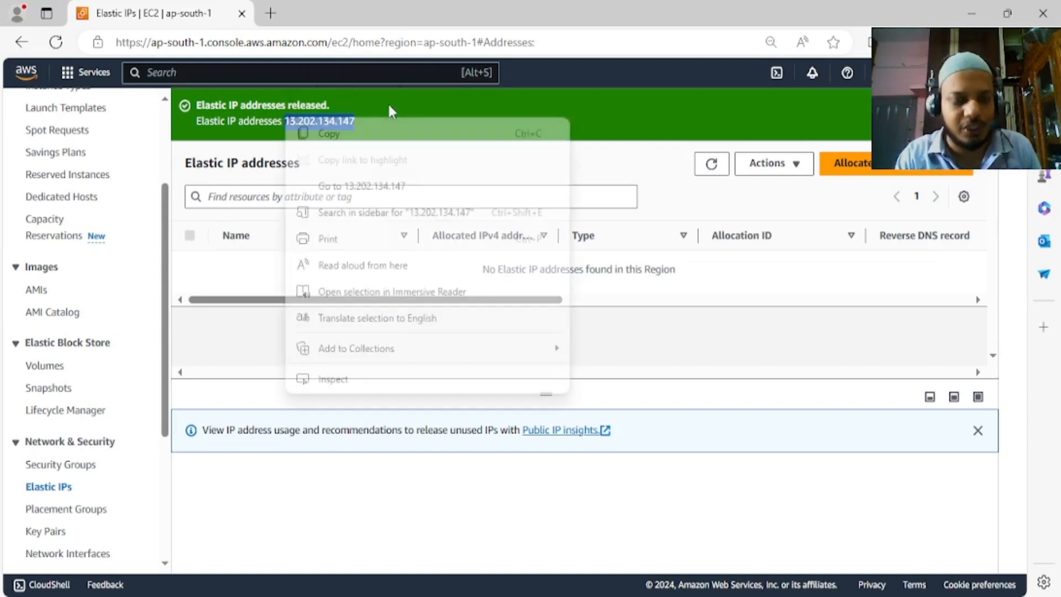
{"action": "left_click", "coordinate": [606, 169]}
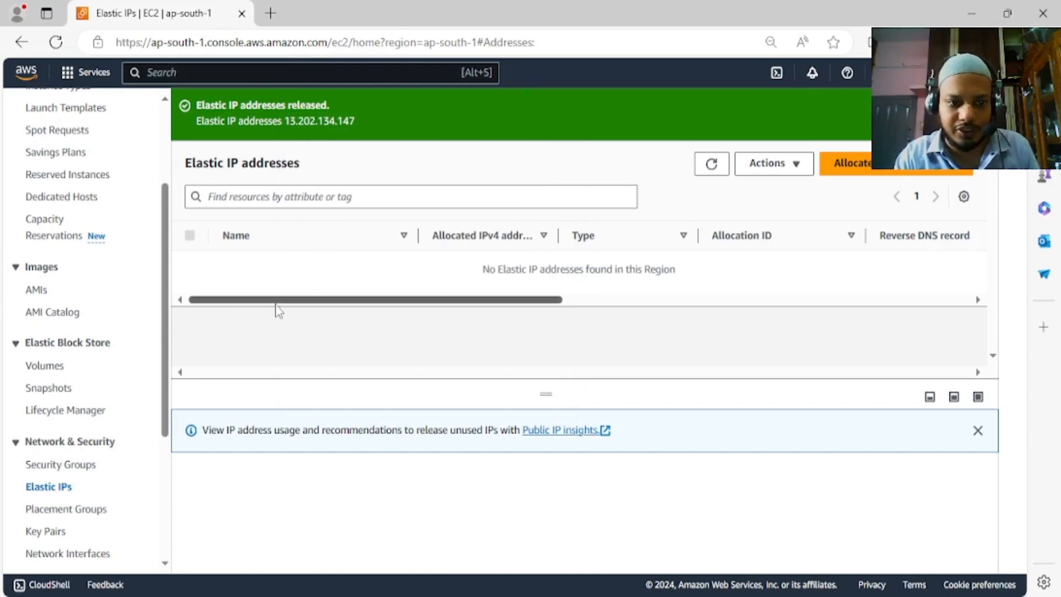
{"action": "mouse_move", "coordinate": [277, 301]}
{"action": "left_mouse_down"}
{"action": "mouse_move", "coordinate": [306, 301]}
{"action": "mouse_move", "coordinate": [288, 286]}
{"action": "left_mouse_up"}
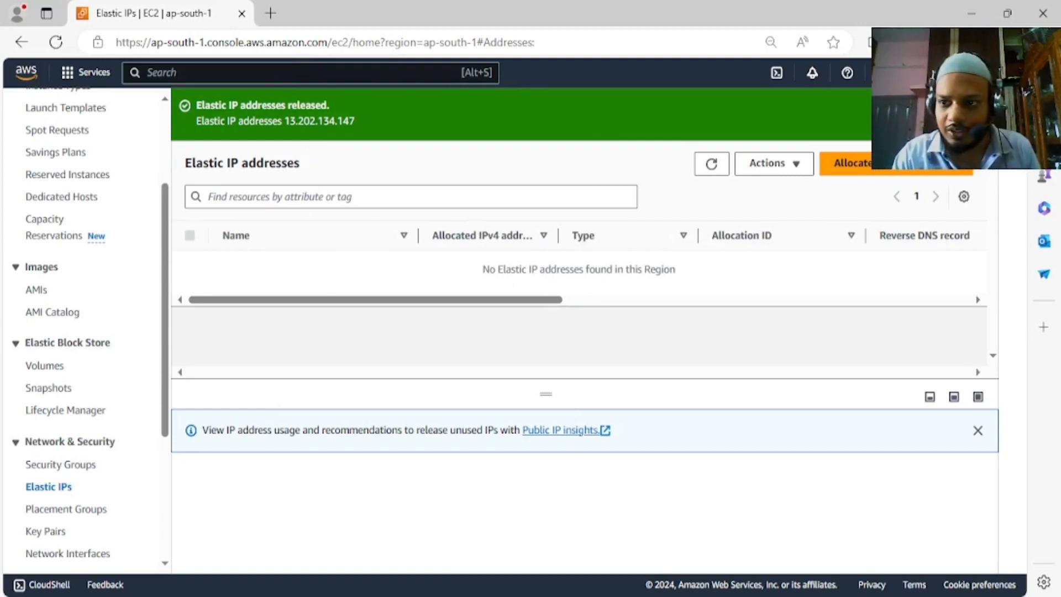
Go to the instances list and terminate the Test-Server instance, confirming the termination.
{"action": "scroll", "coordinate": [56, 232], "scroll_direction": "up", "scroll_amount": 3}
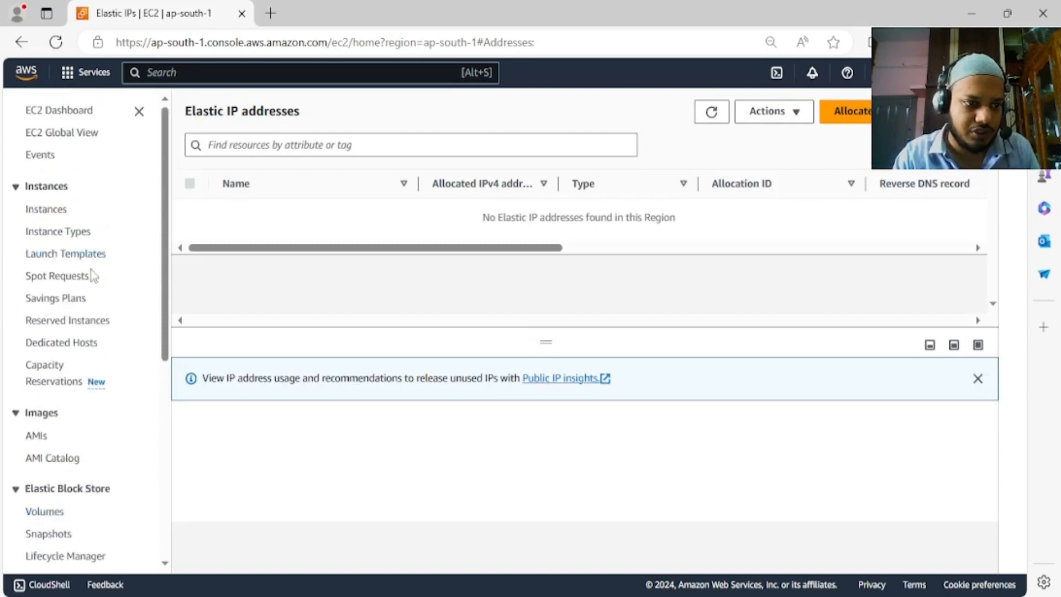
{"action": "left_click", "coordinate": [55, 210]}
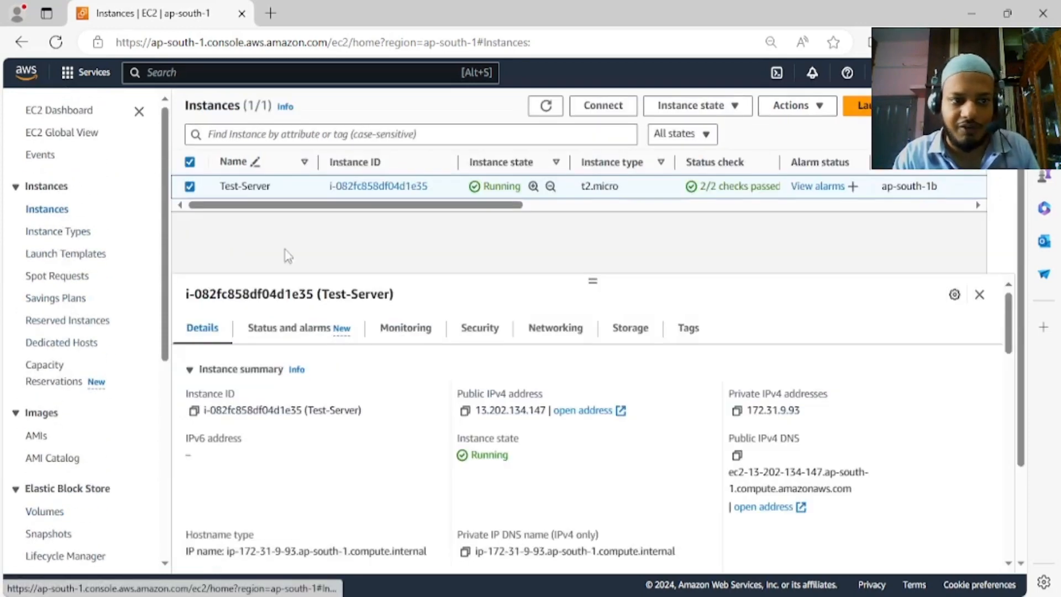
{"action": "left_click", "coordinate": [736, 105]}
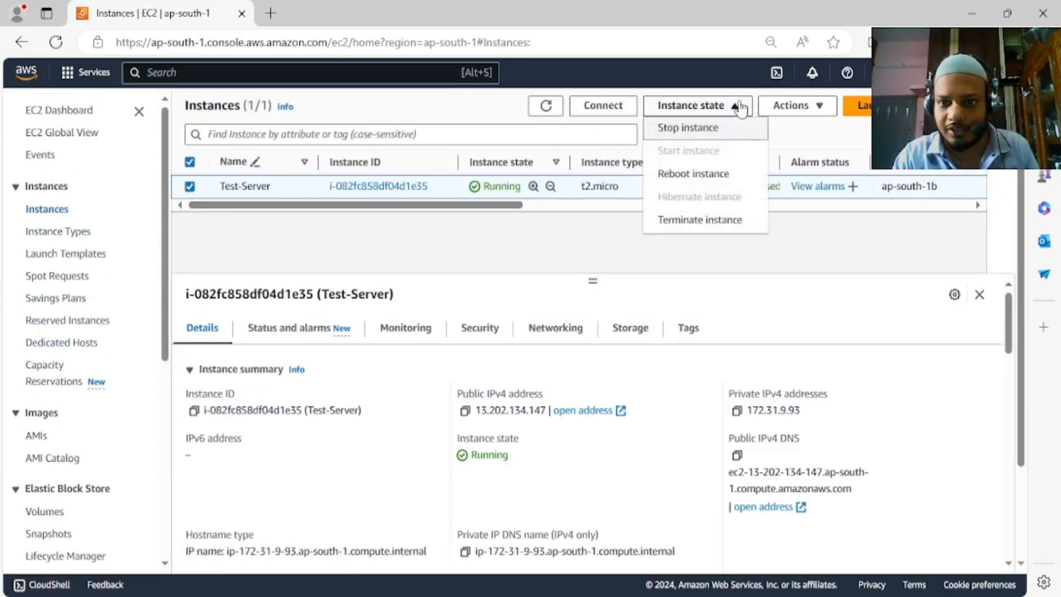
{"action": "left_click", "coordinate": [697, 220]}
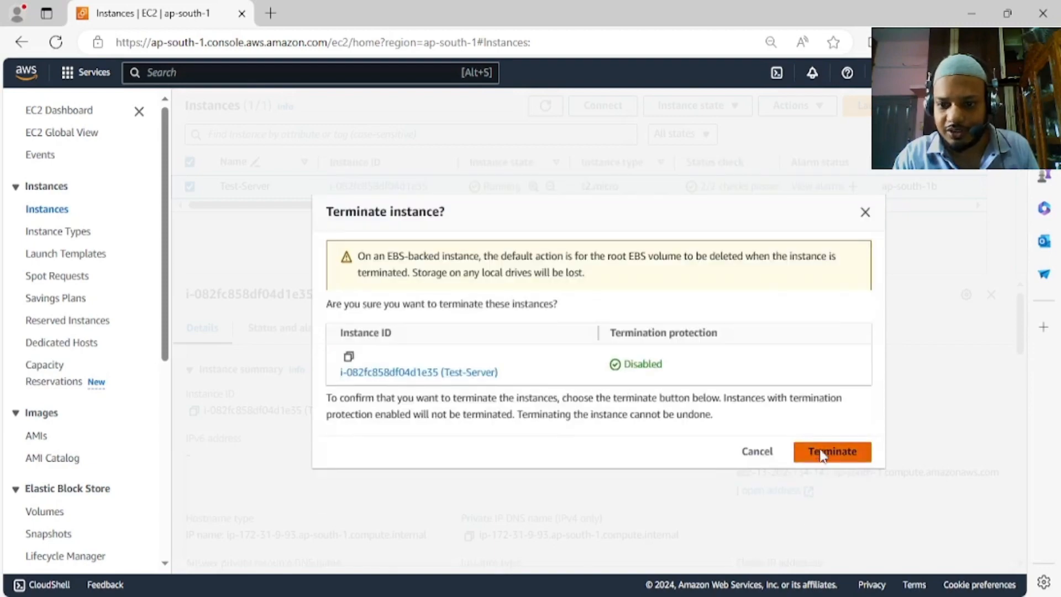
{"action": "left_click", "coordinate": [821, 457]}
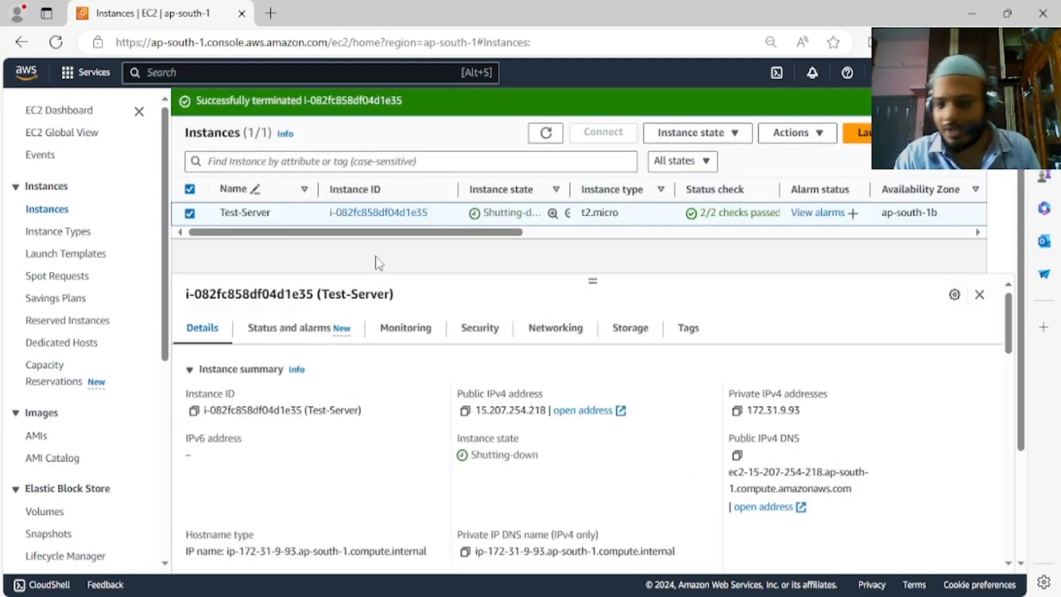